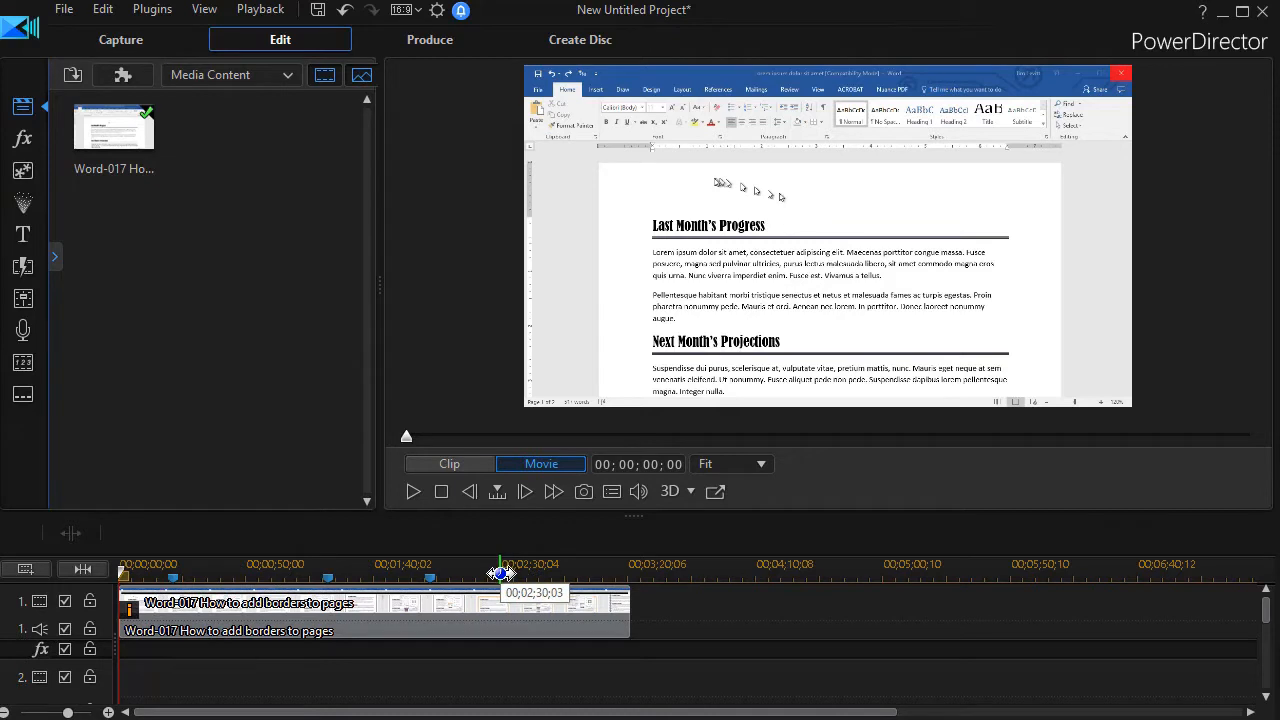
Step: Add a timeline marker with an empty note at 00;02;30 on the ruler
left_click(500, 573)
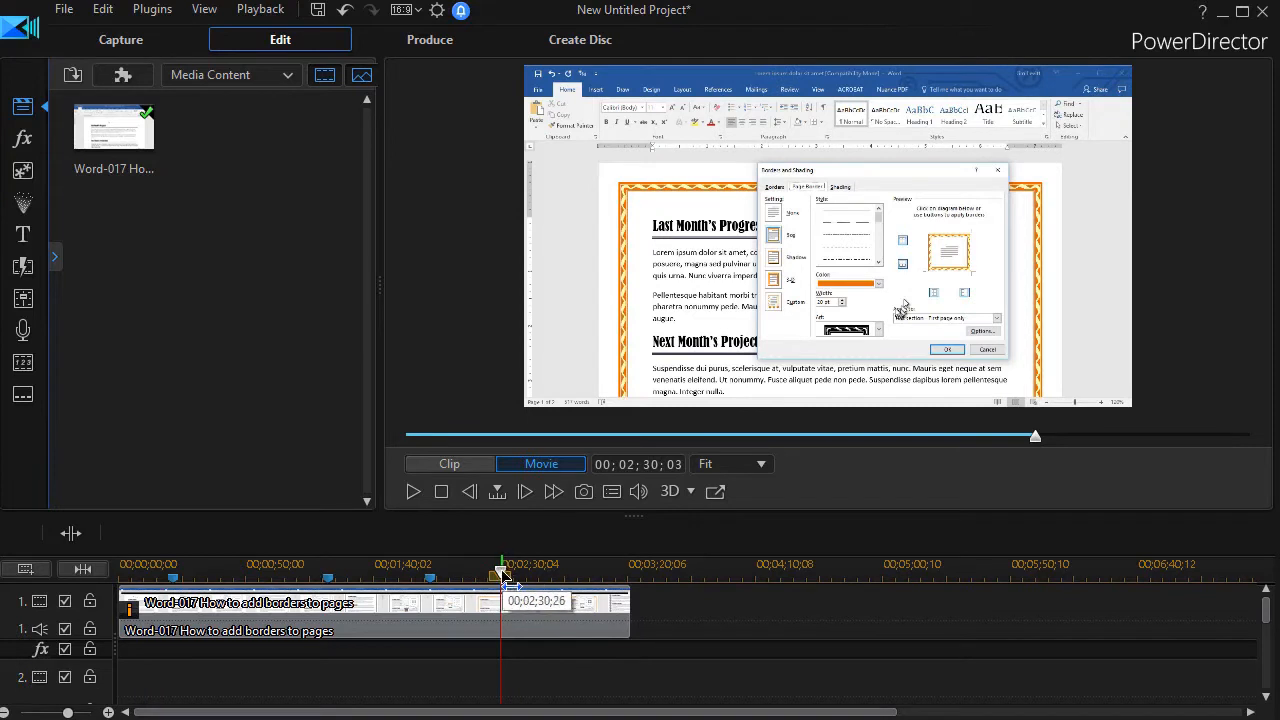
right_click(502, 578)
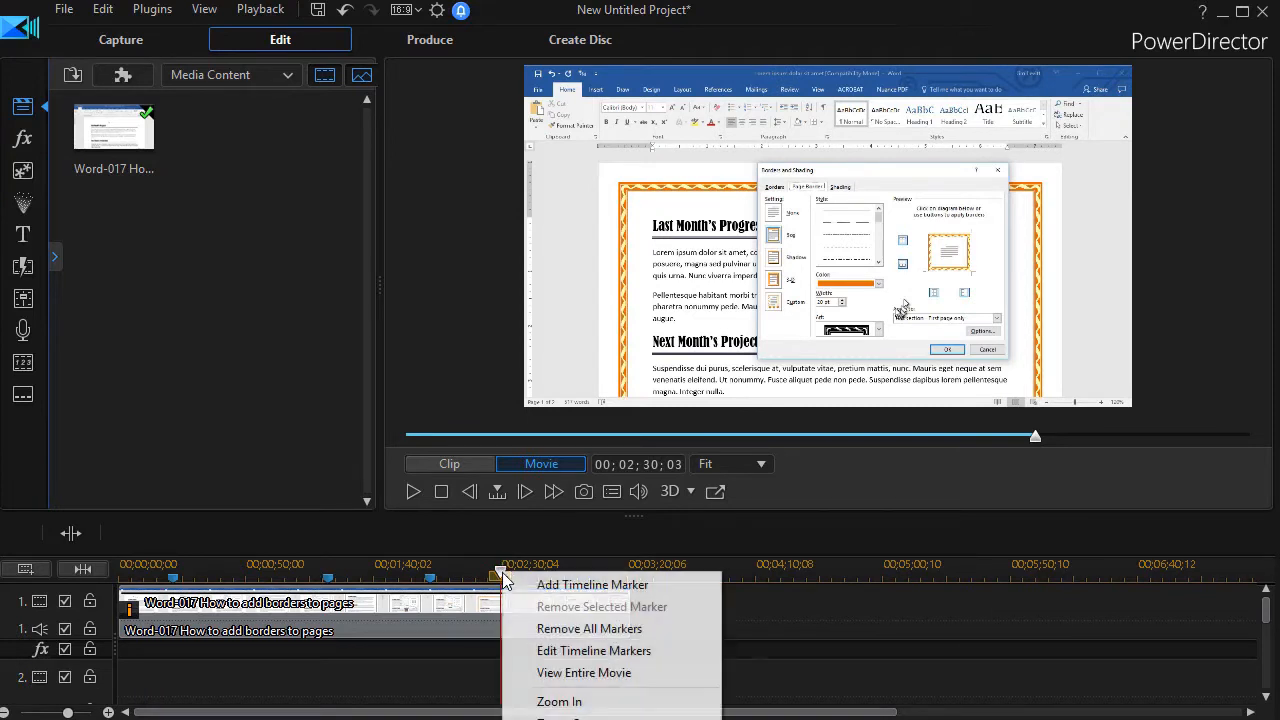
left_click(562, 587)
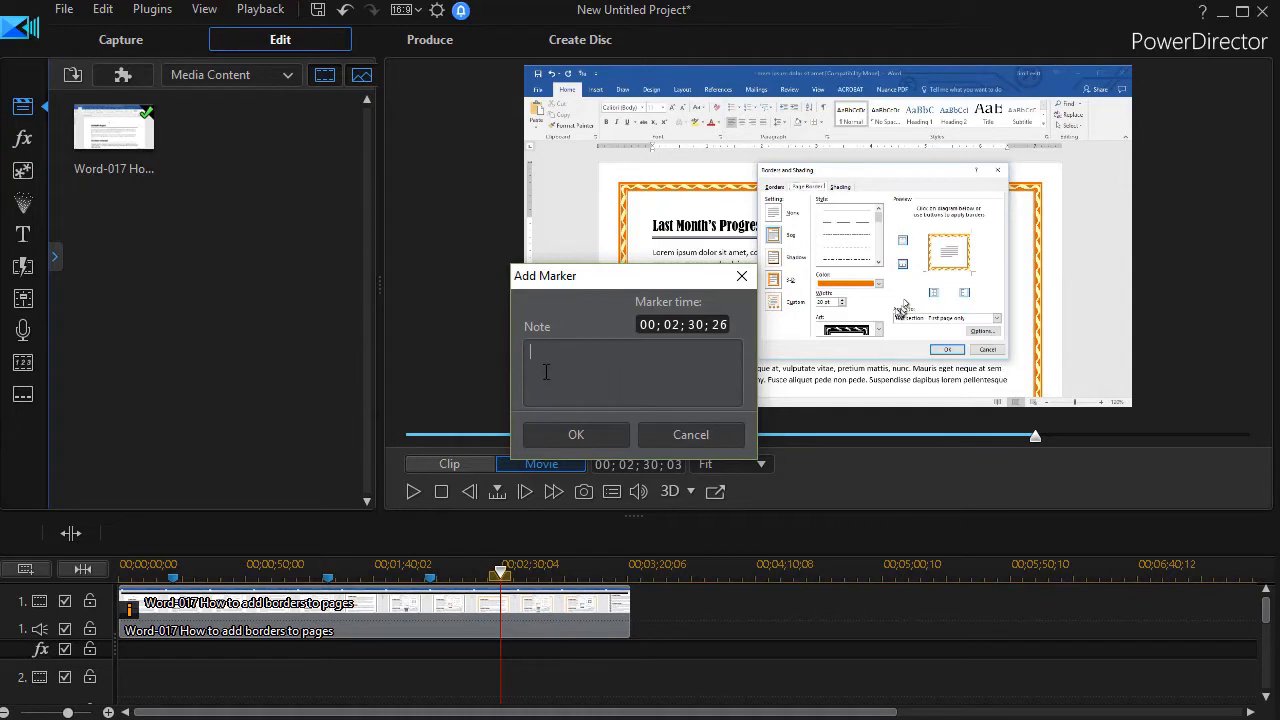
left_click(572, 440)
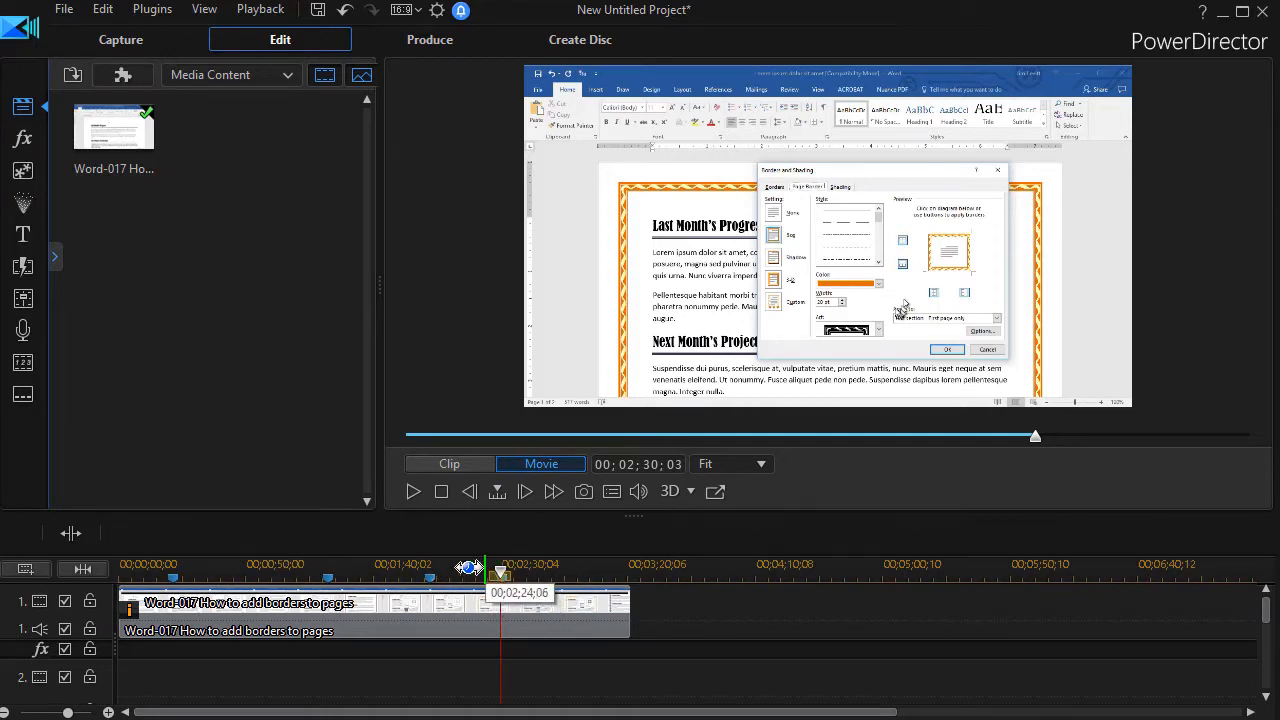
Step: In the Title room, switch the category to Tutorial Creation to list the Call out and Dialogue templates
left_click(22, 234)
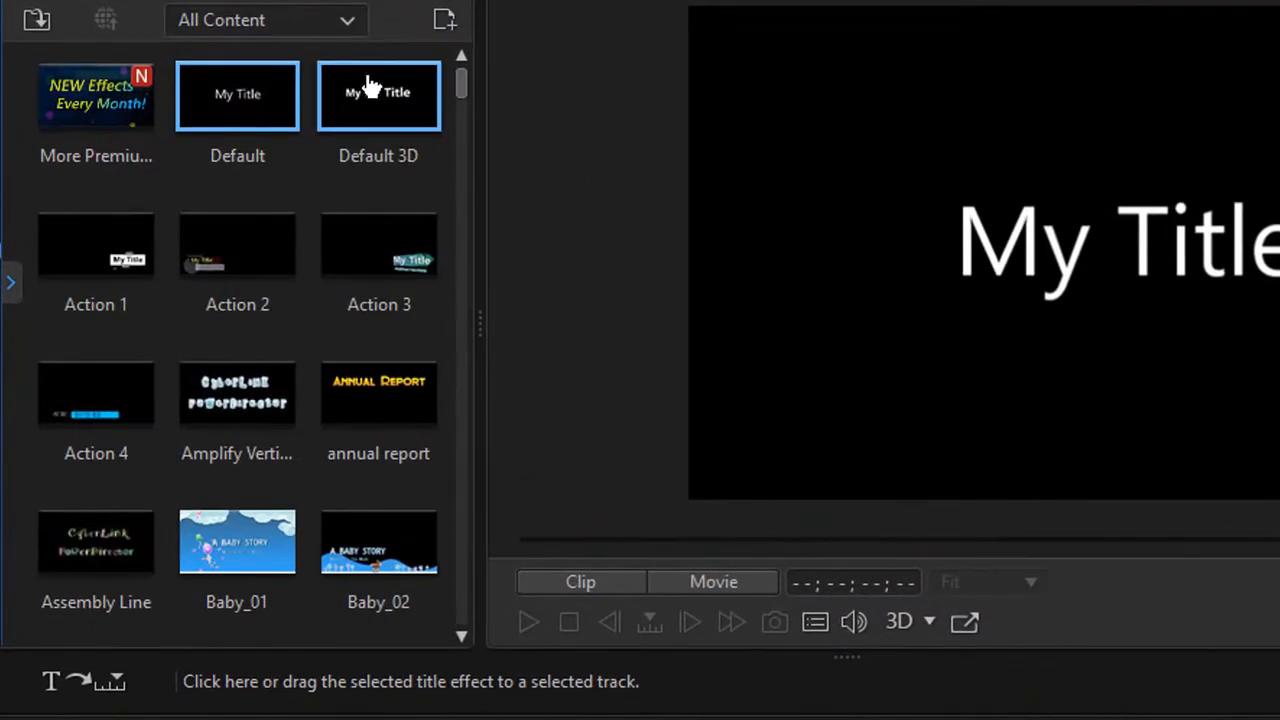
left_click(349, 24)
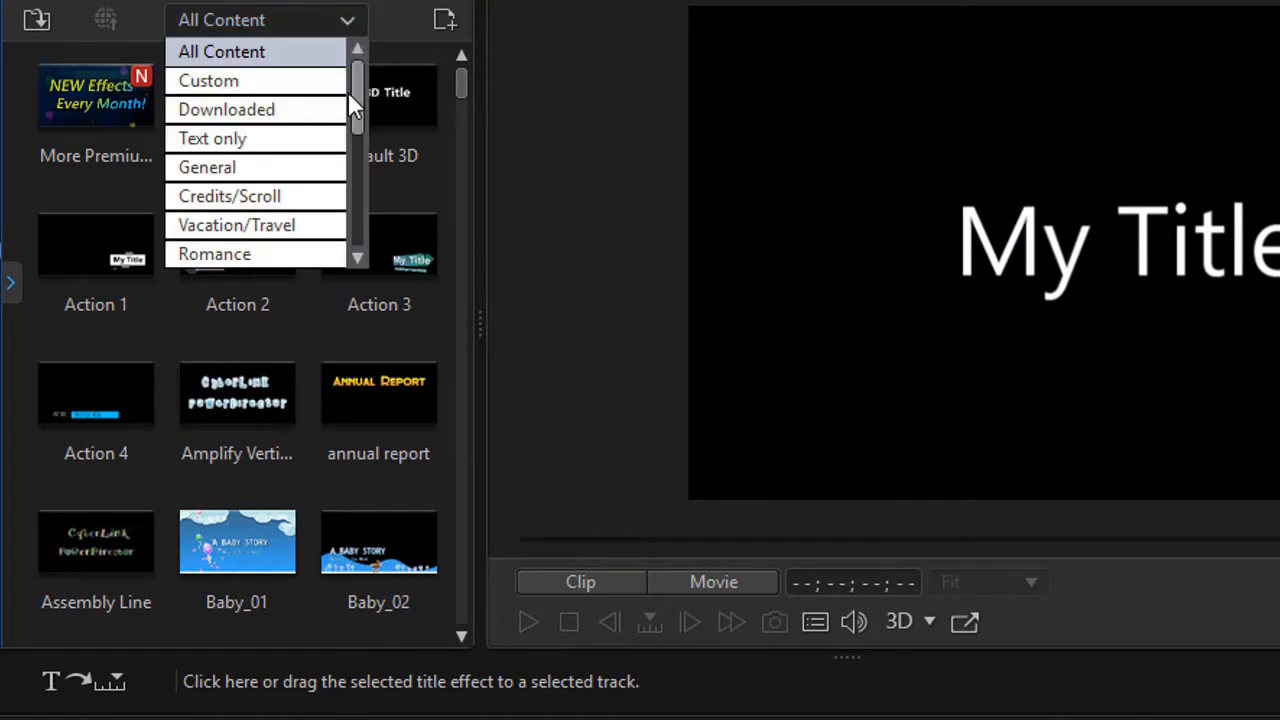
left_click_drag(357, 108, 351, 200)
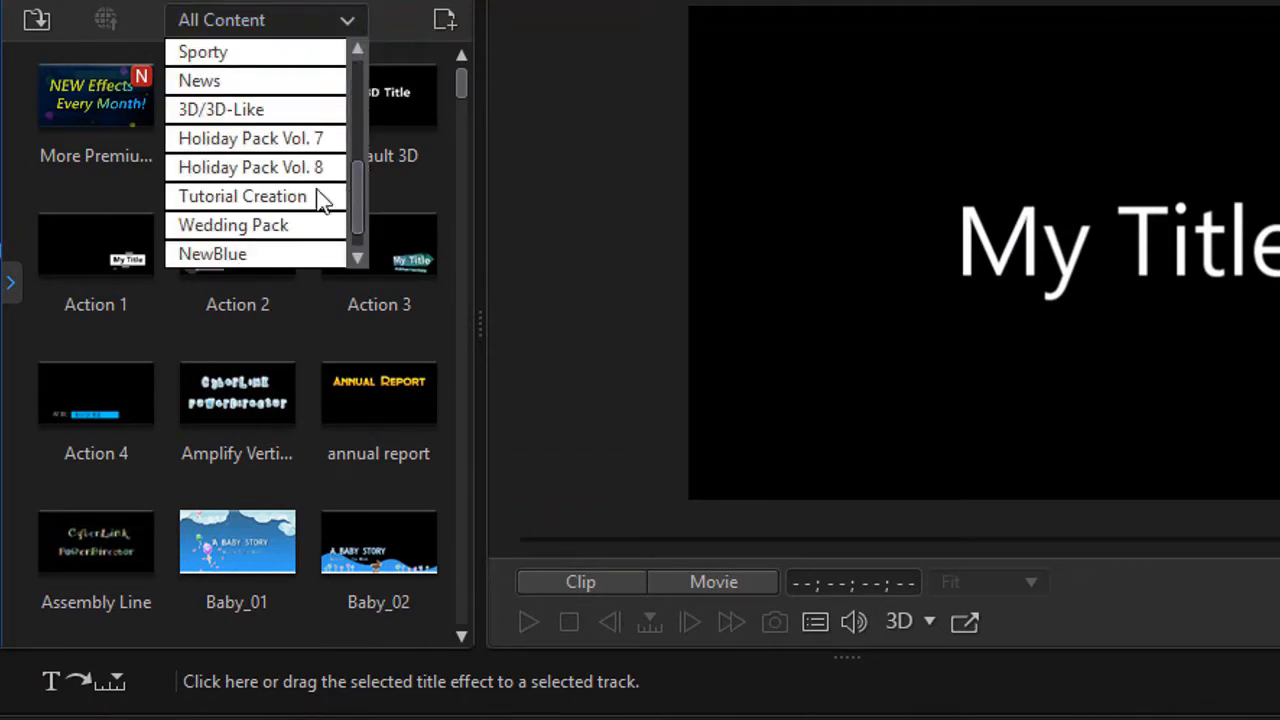
left_click(226, 200)
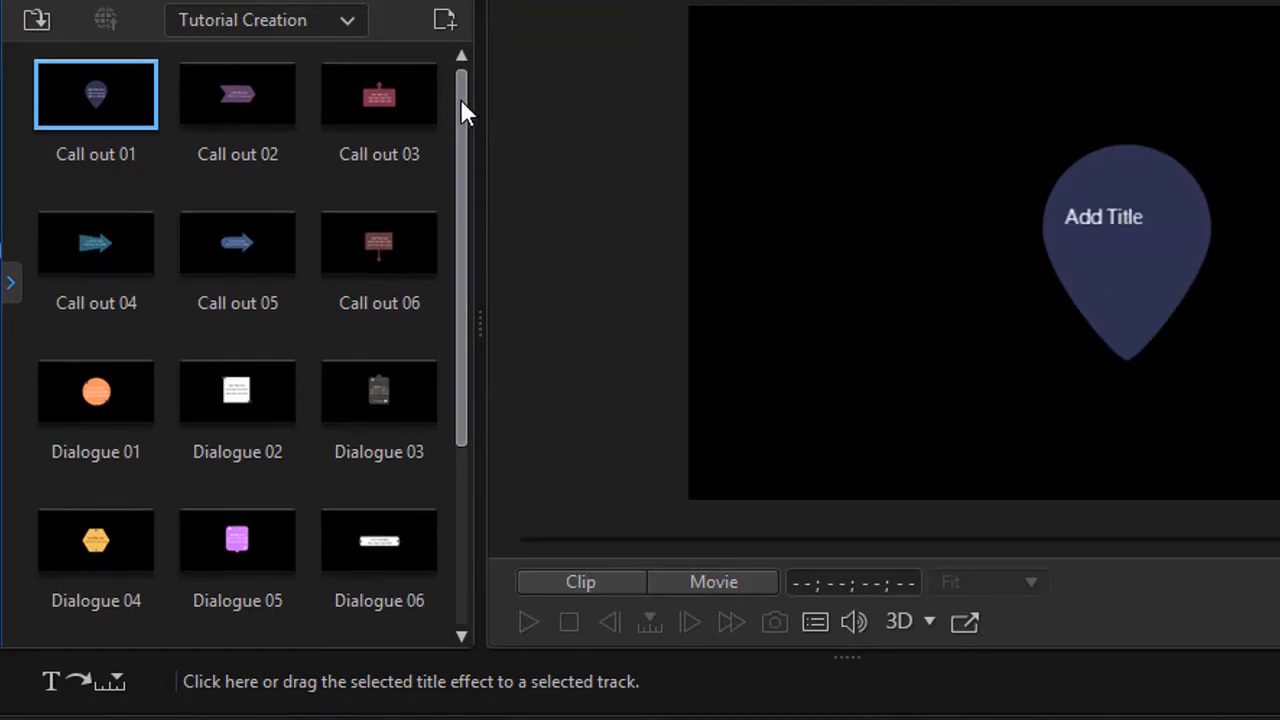
left_click_drag(460, 115, 458, 415)
left_click_drag(467, 367, 449, 23)
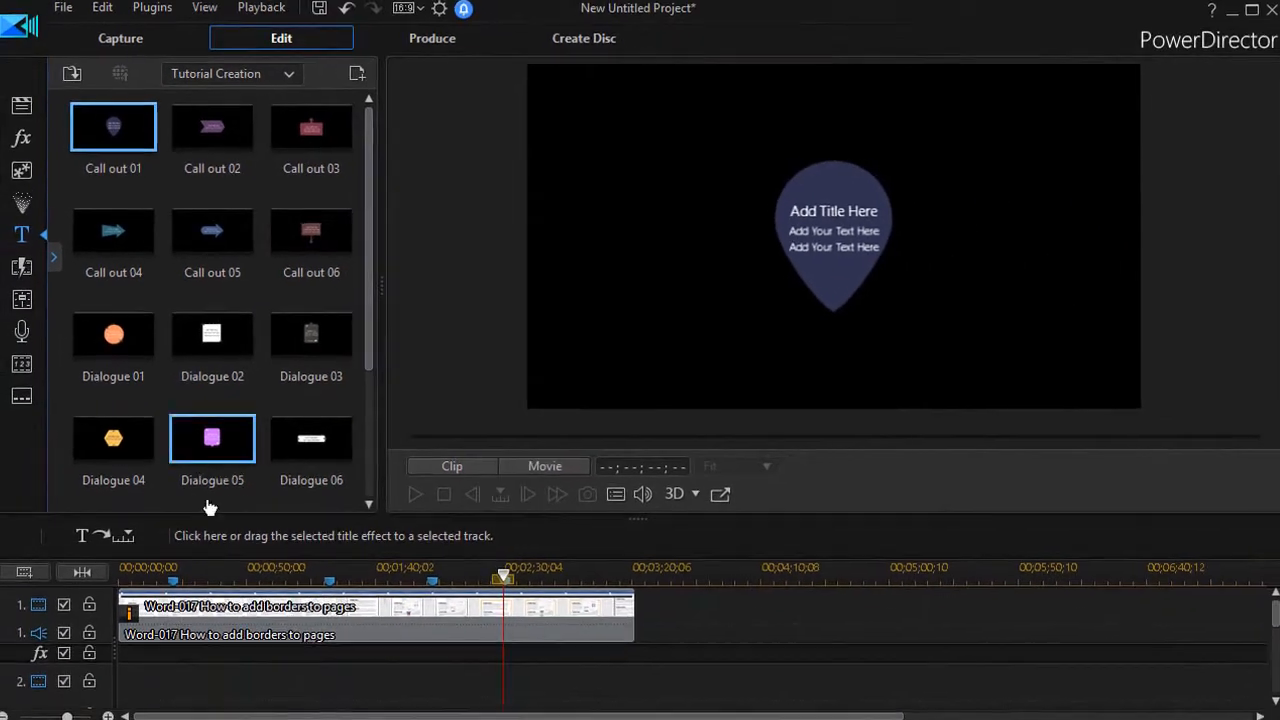
mouse_move(174, 582)
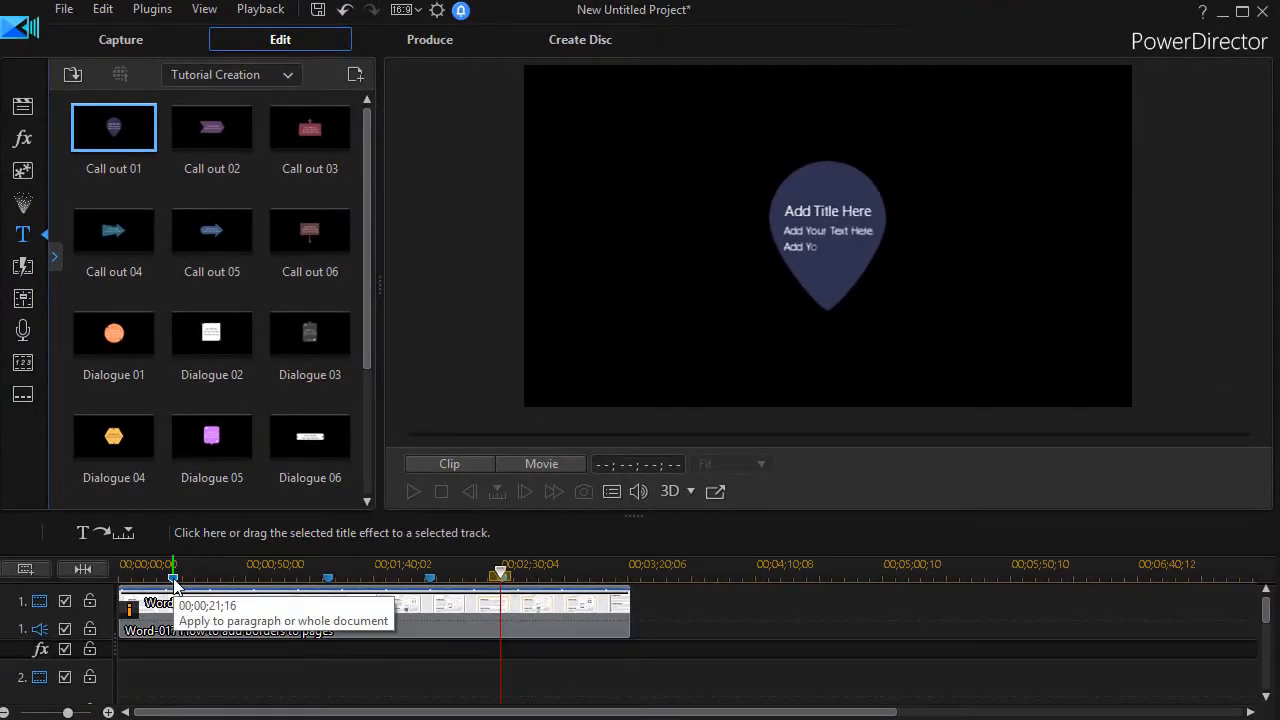
Step: Place the Call out 04 arrow title on track 2 at the 00;00;21;16 marker
left_click(174, 580)
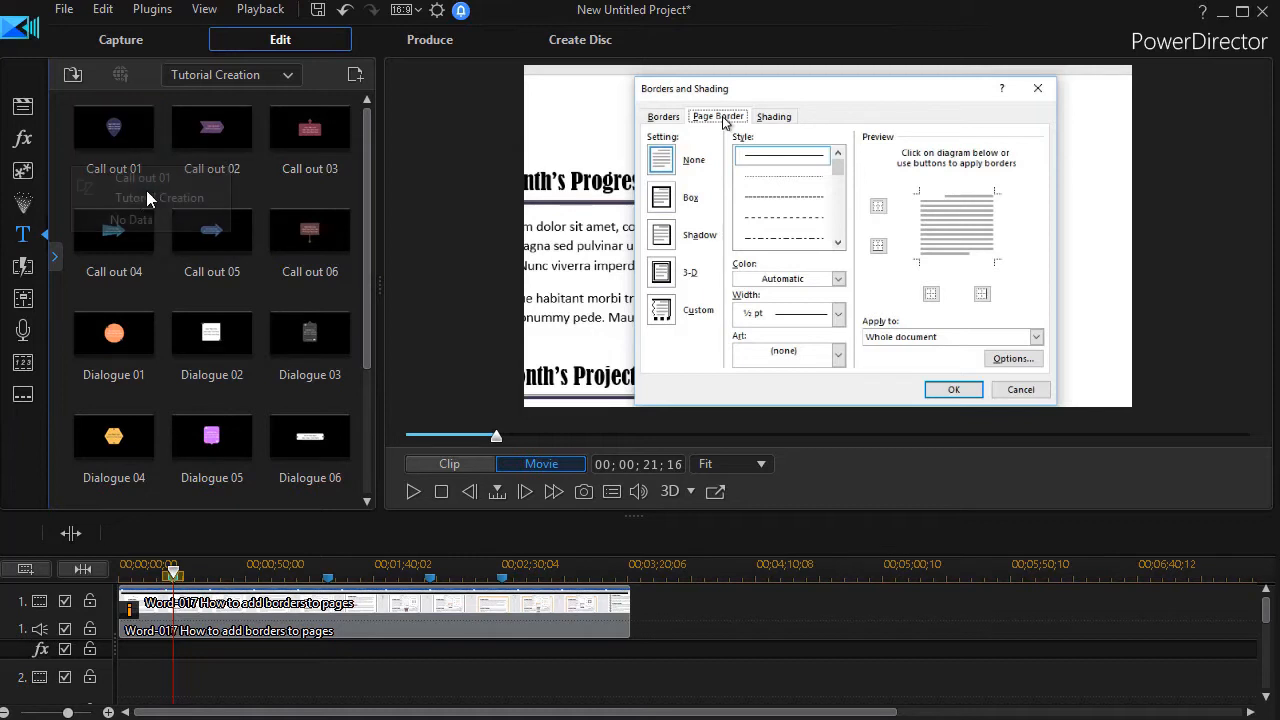
left_click_drag(107, 238, 186, 660)
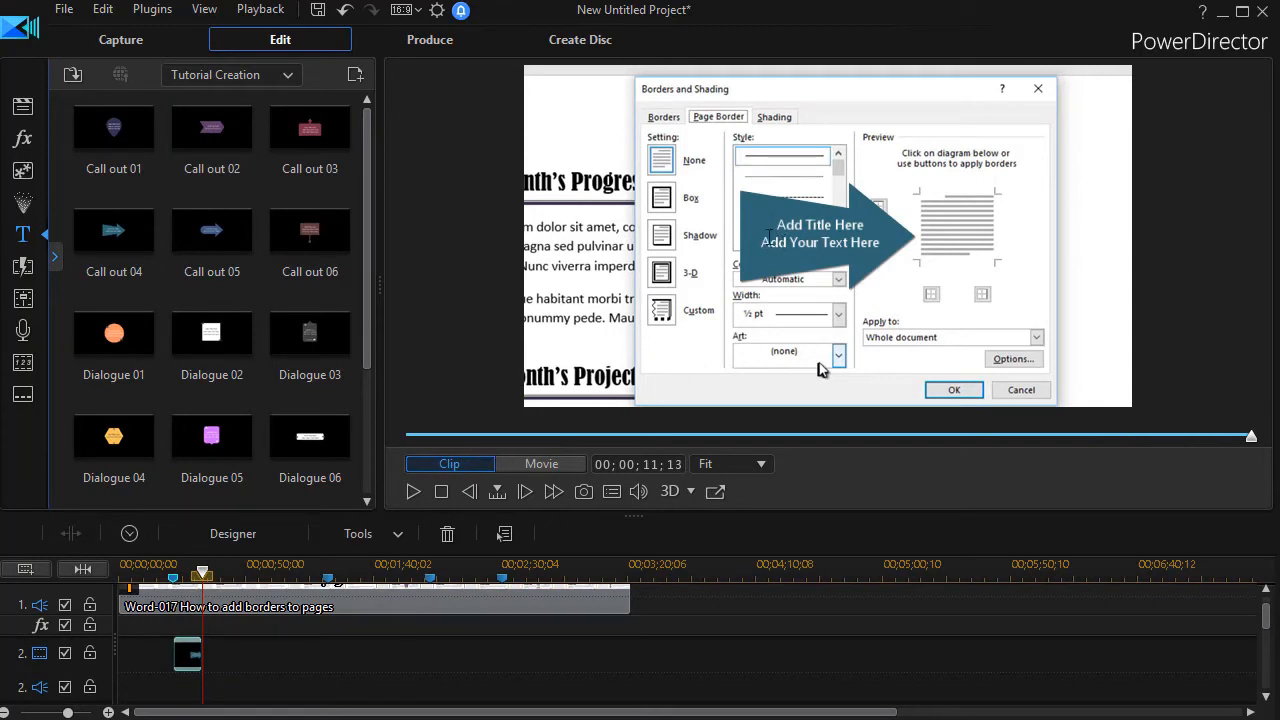
left_click(811, 229)
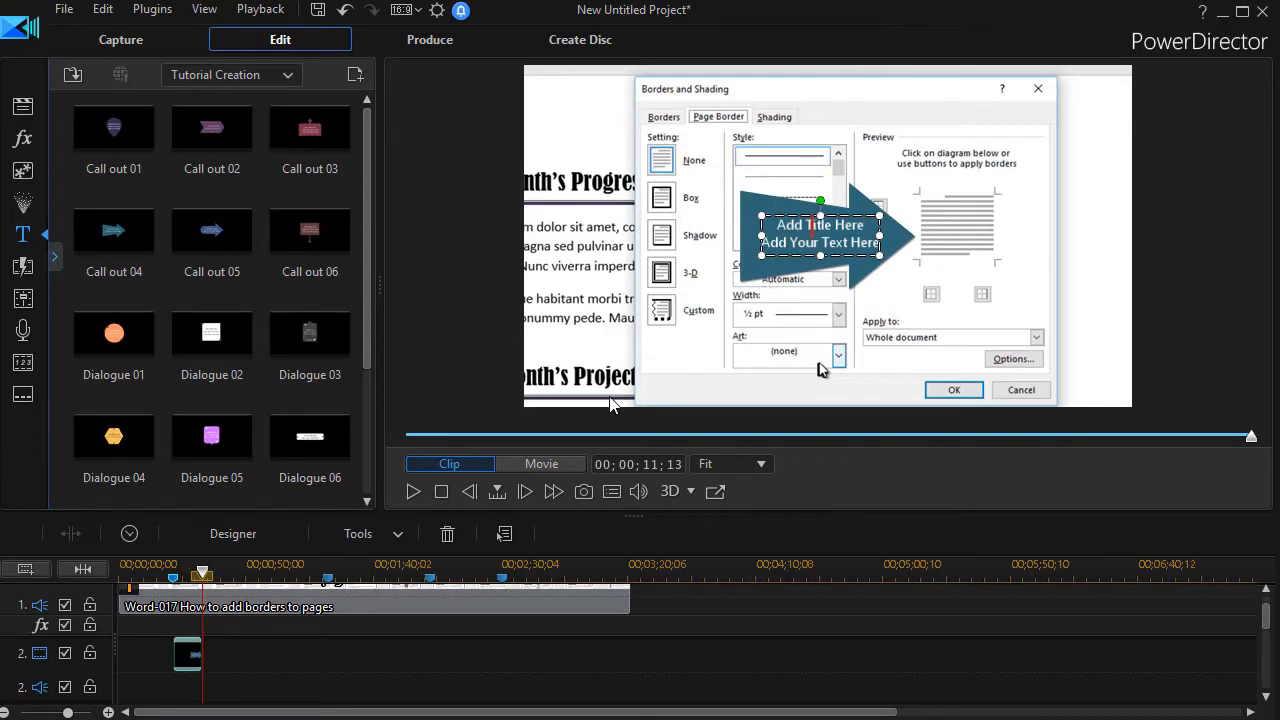
left_click(191, 661)
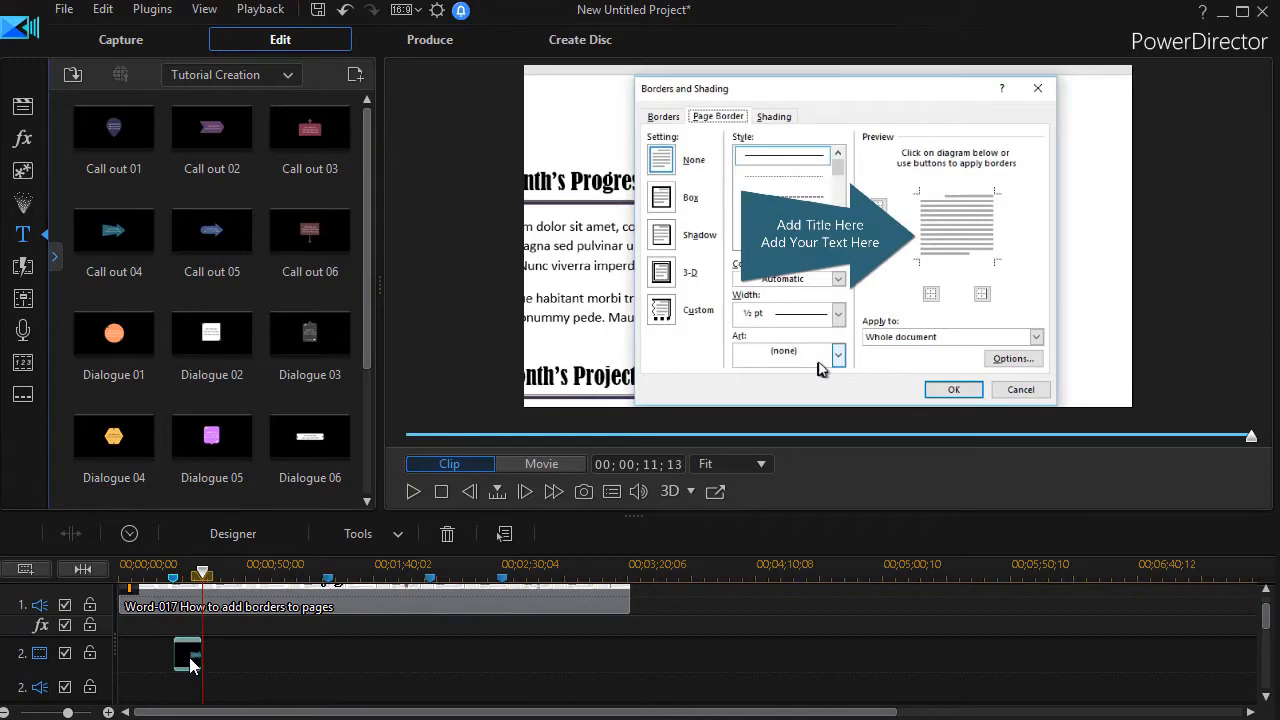
Step: In Title Designer, replace the callout's two placeholder lines with 'Apply to document' and 'or to paragraph'
double_click(191, 661)
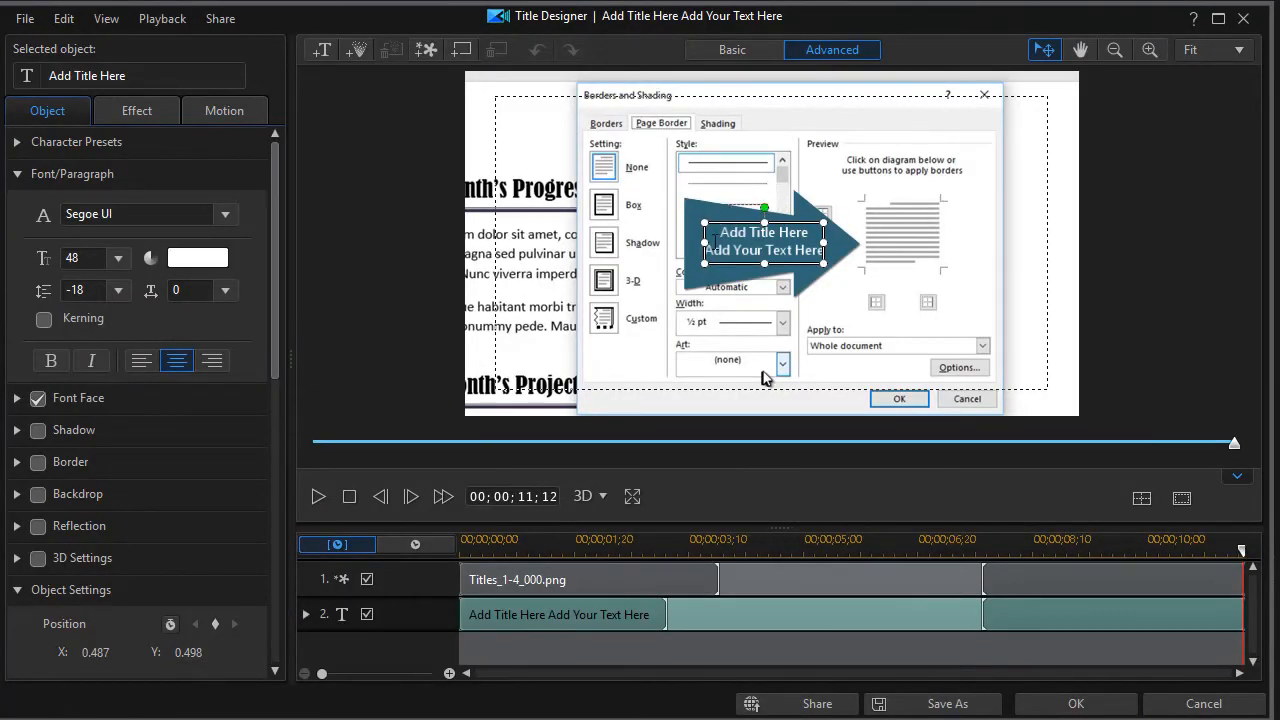
left_click_drag(719, 232, 808, 232)
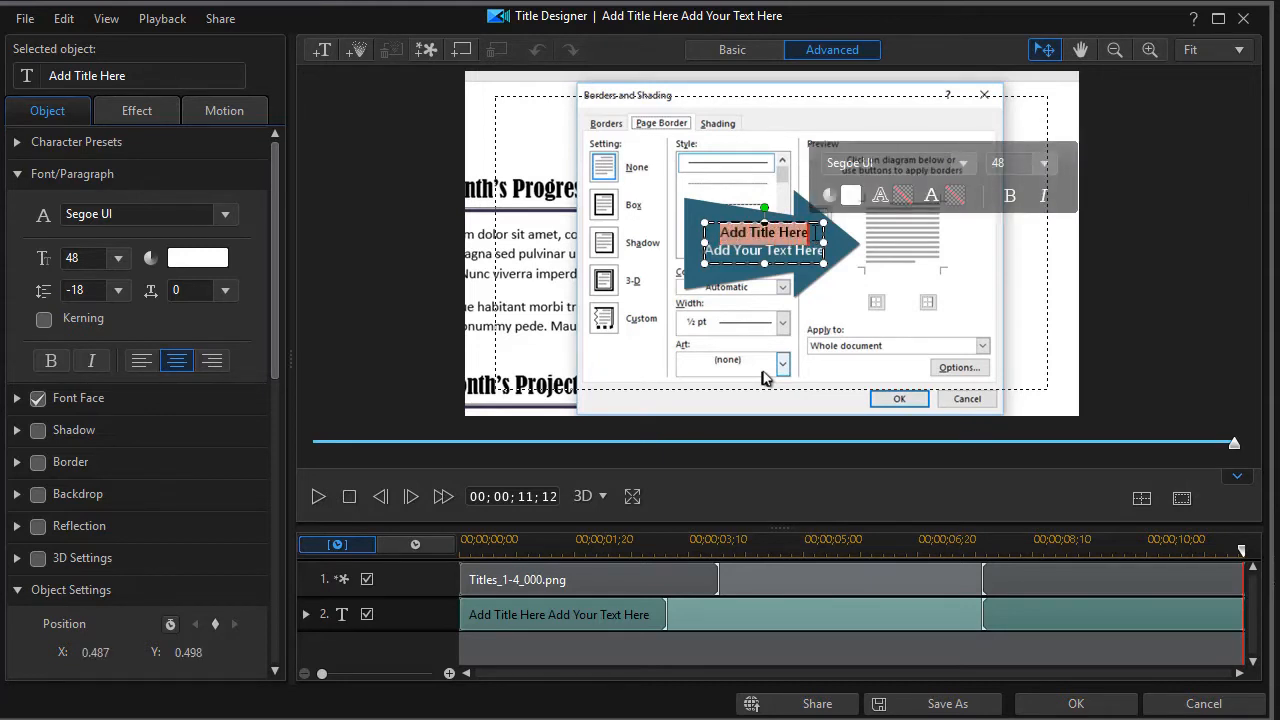
type("Appl")
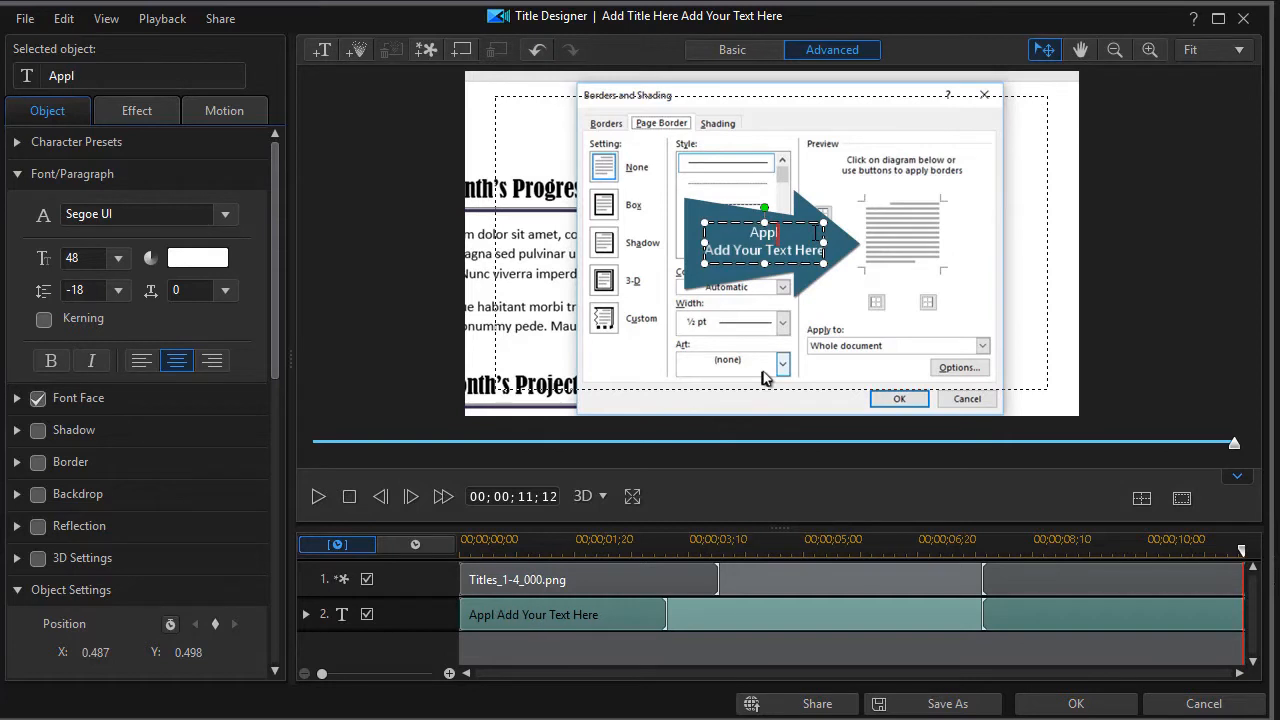
type("y to document")
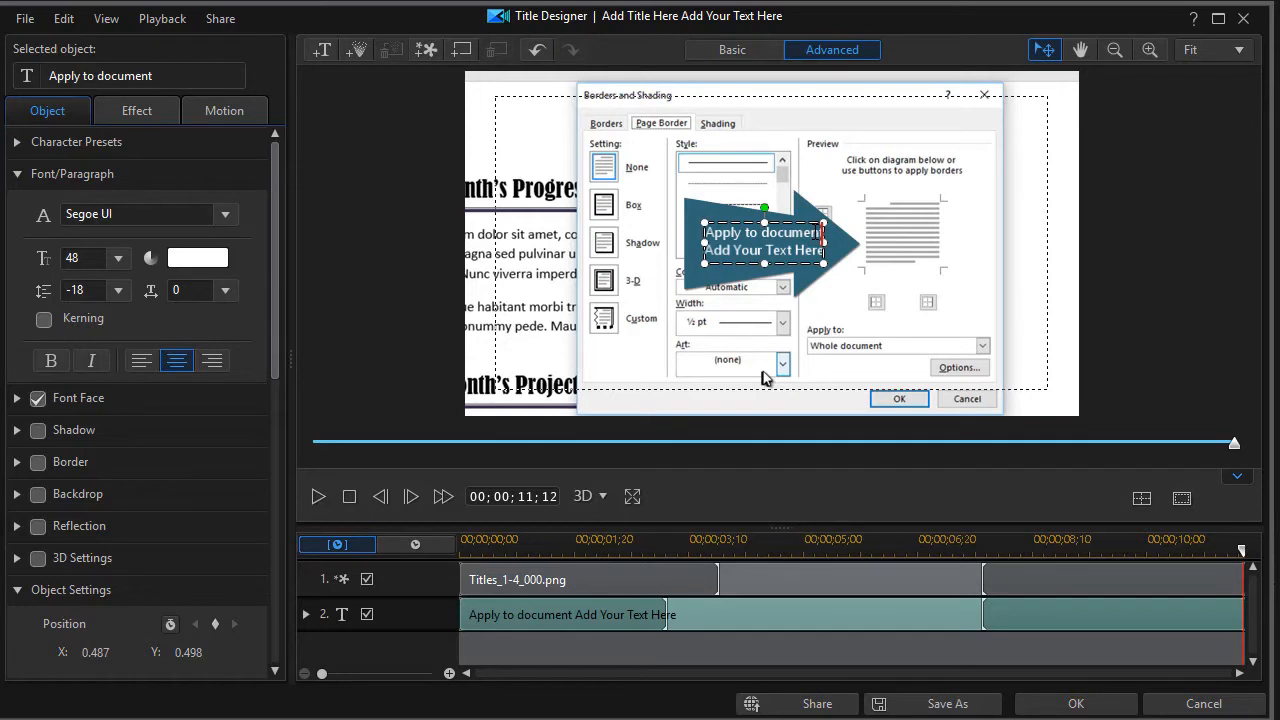
left_click_drag(706, 250, 824, 251)
type("or")
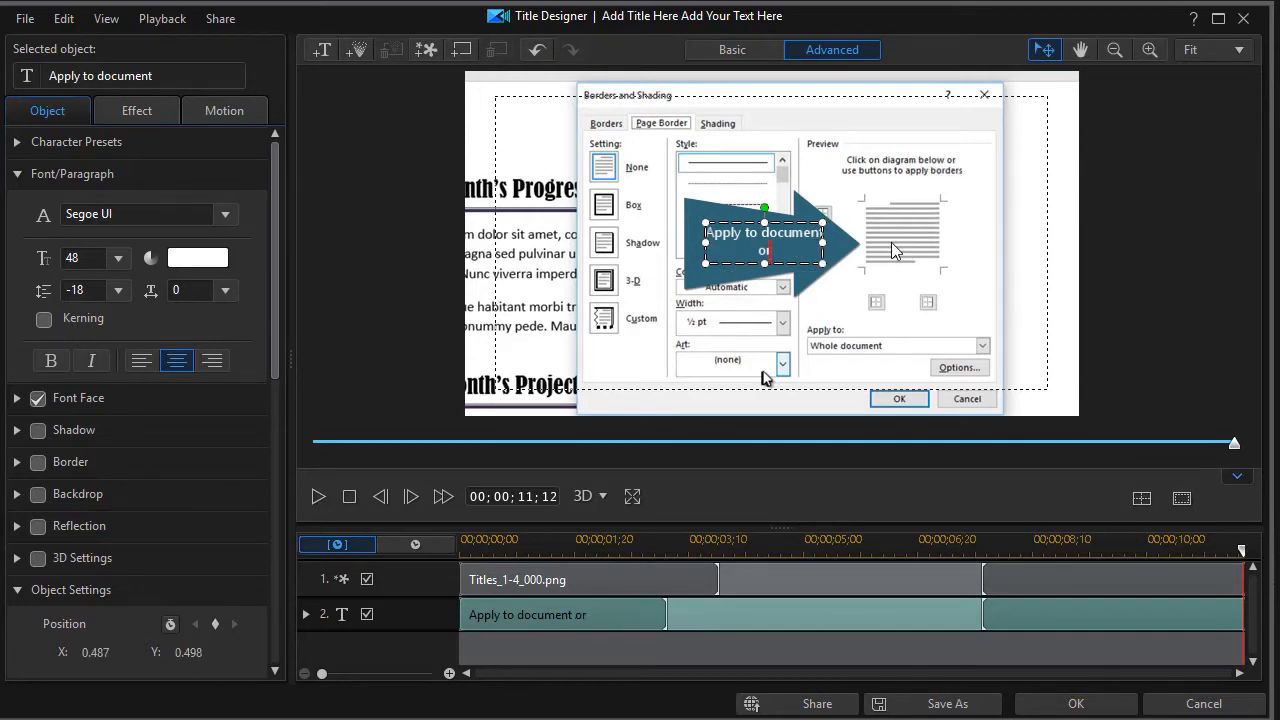
type(" to paragraph")
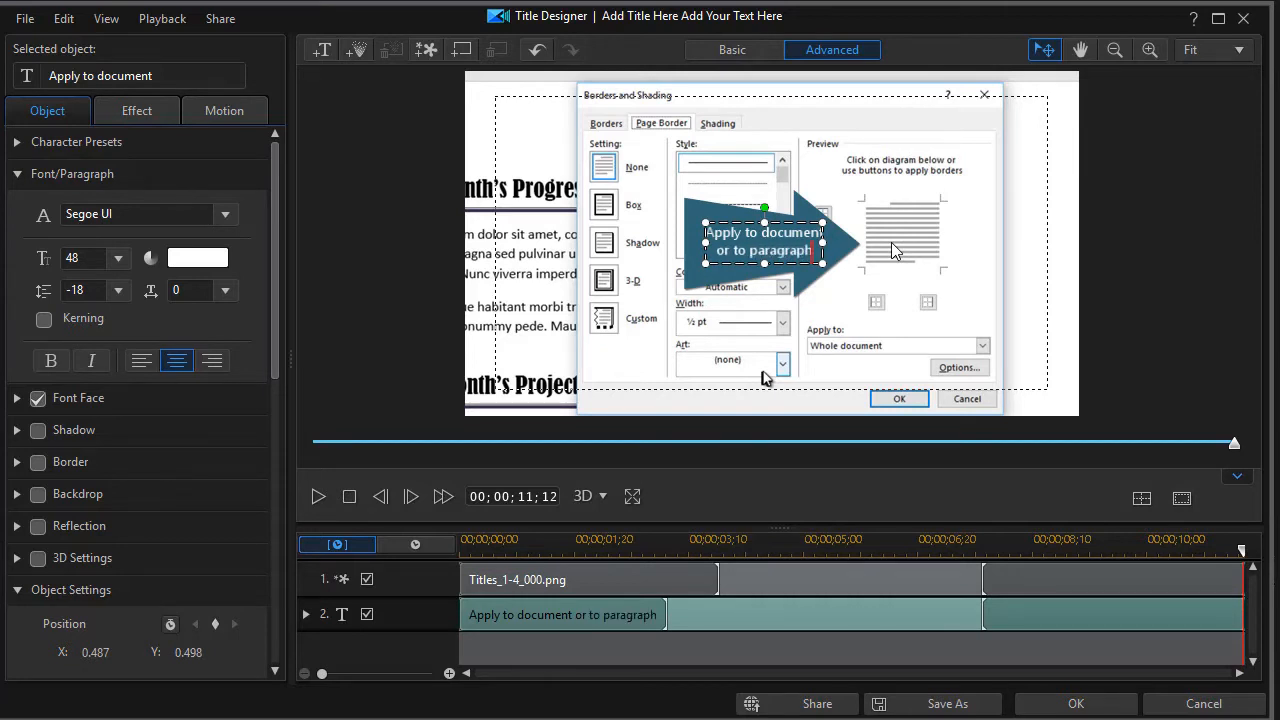
left_click(709, 322)
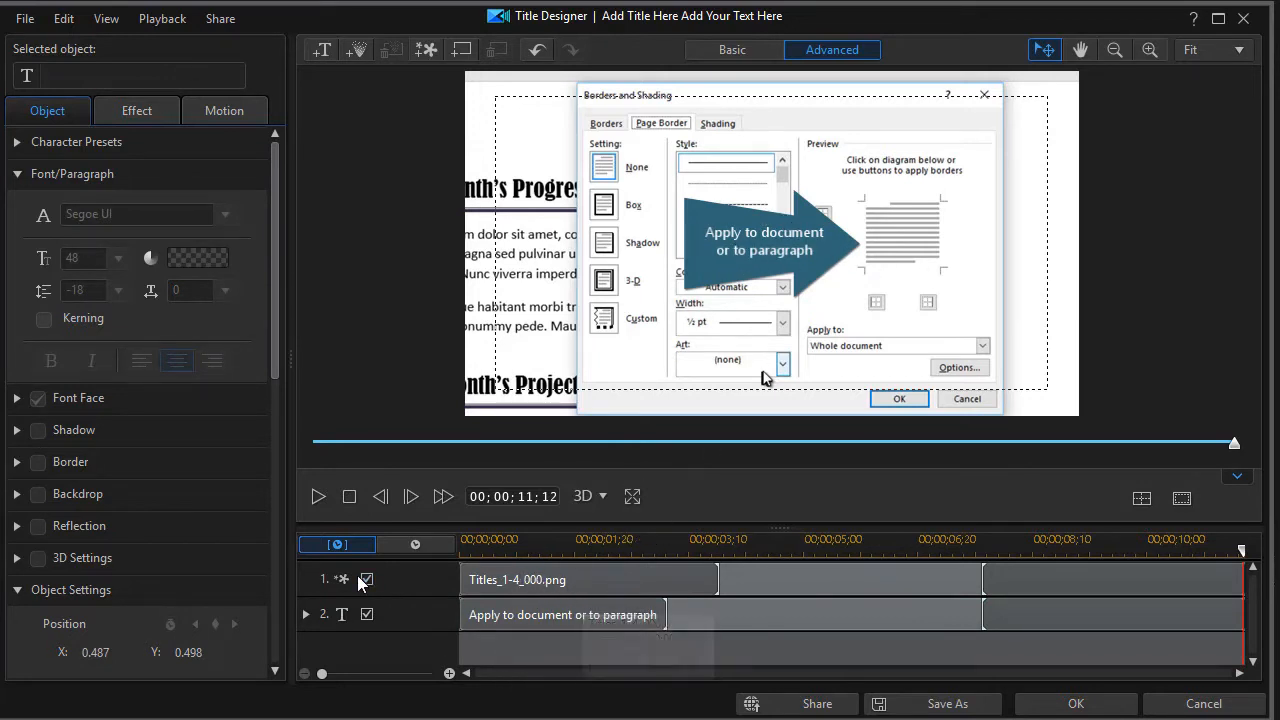
Step: Move the blue arrow down and left, nudge the callout text right, and tilt the arrow slightly
left_click(620, 585)
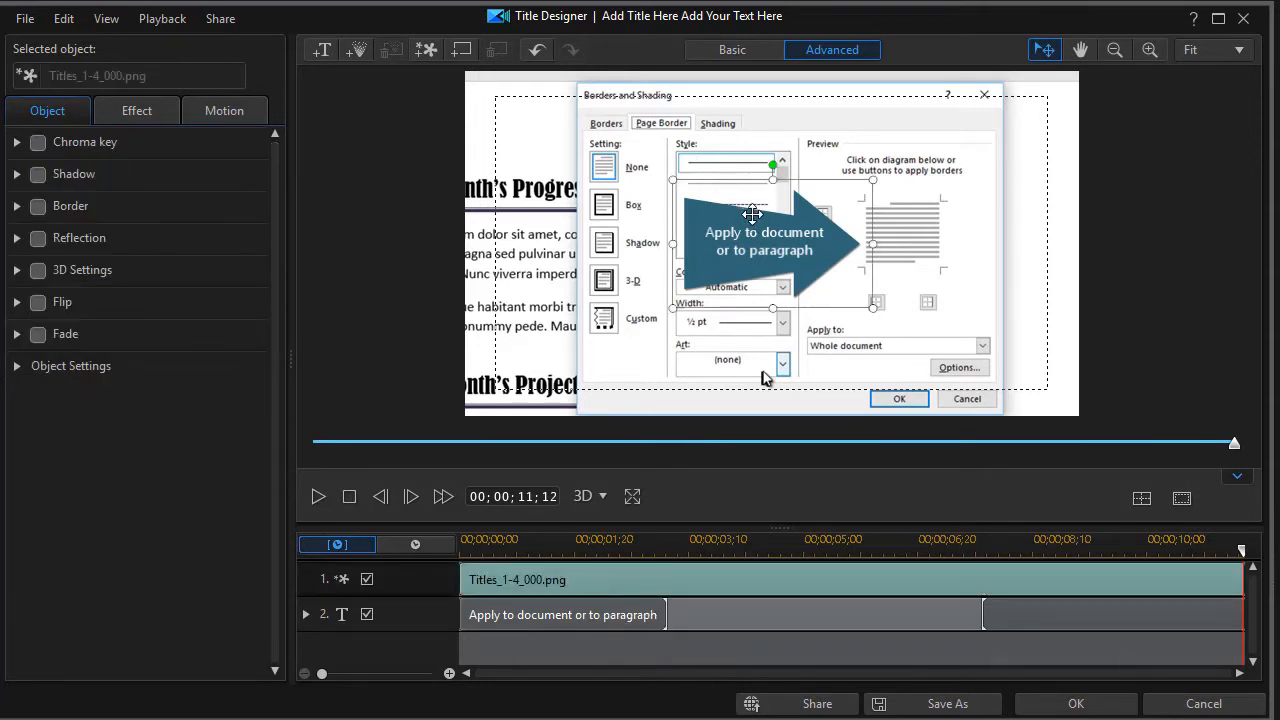
left_click_drag(744, 191, 668, 288)
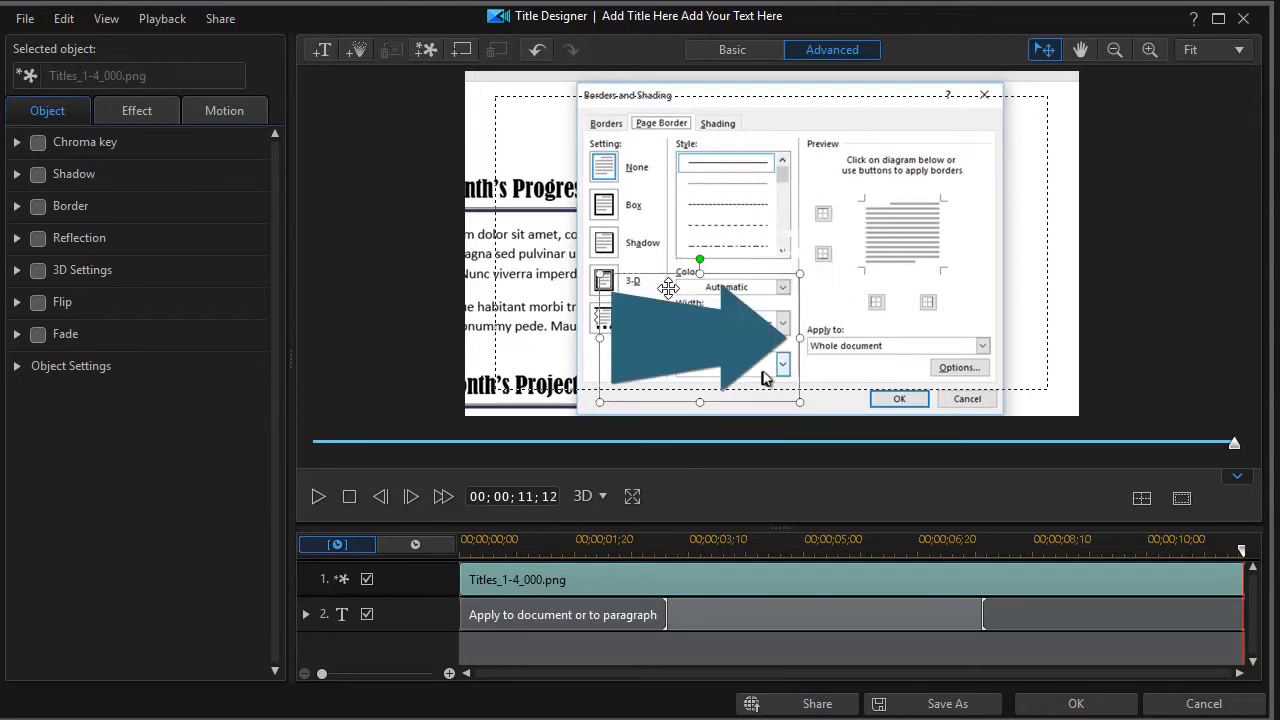
left_click(701, 257)
left_click_drag(701, 257, 712, 256)
left_click(664, 348)
left_click_drag(711, 259, 722, 262)
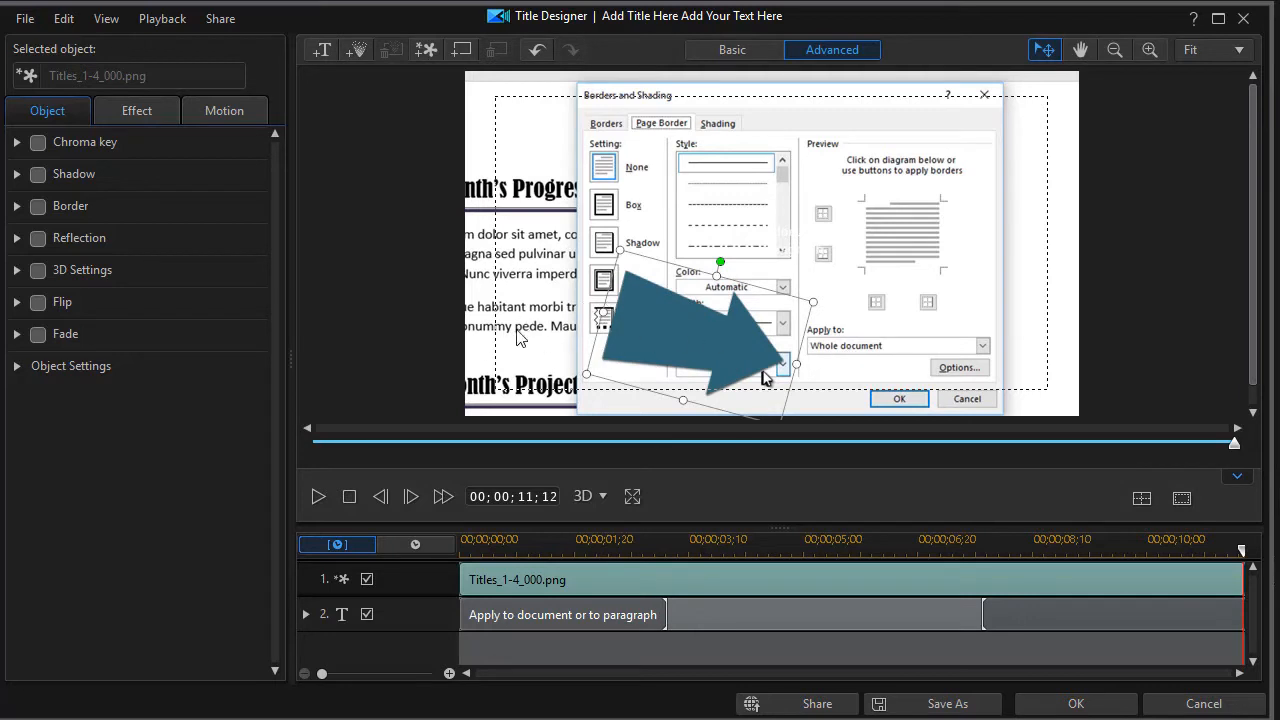
Step: Rotate the arrow to point left, move it over the Apply to area, and shrink it
left_click(723, 264)
left_click_drag(677, 315, 680, 318)
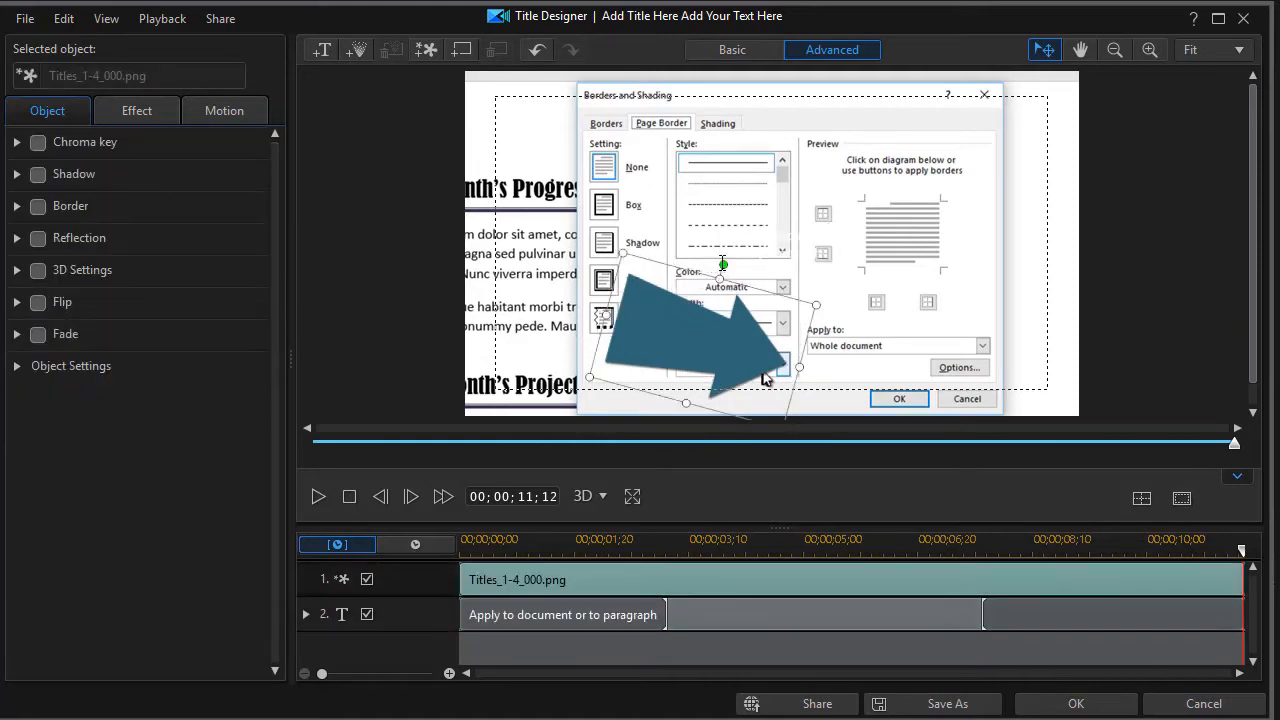
left_click(723, 264)
left_click_drag(680, 304, 638, 332)
left_click(725, 265)
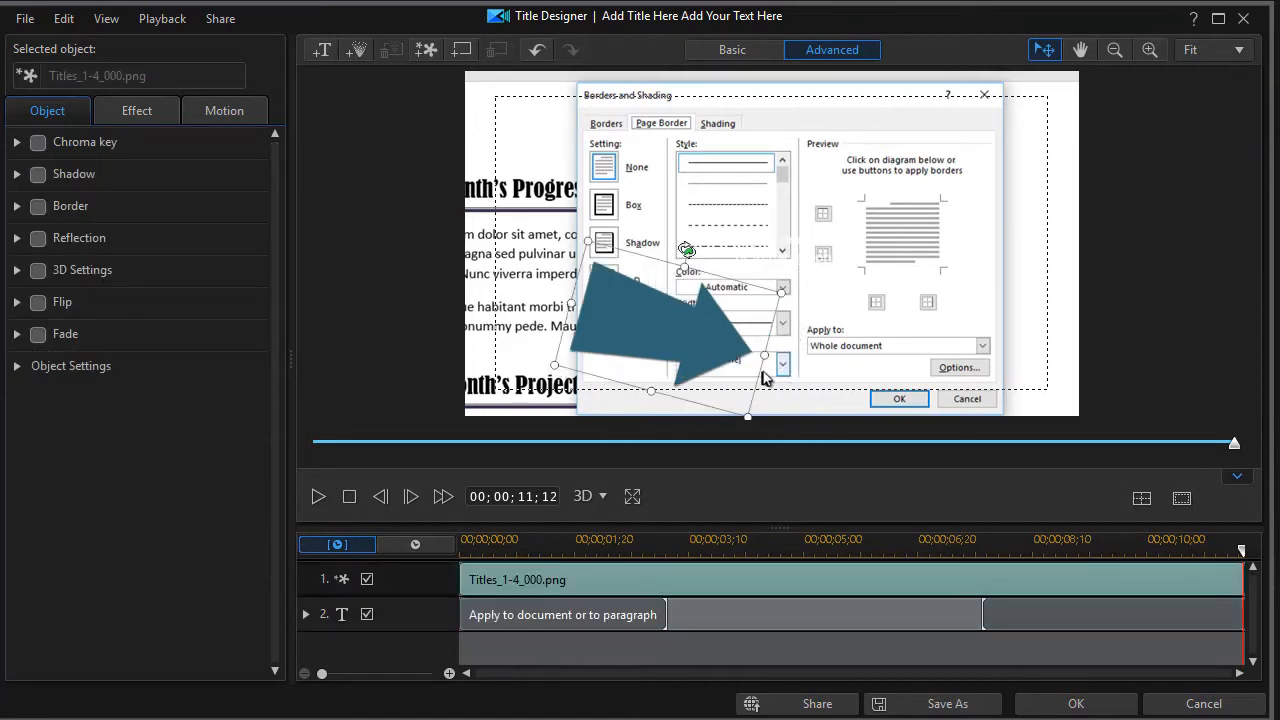
left_click_drag(690, 256, 660, 380)
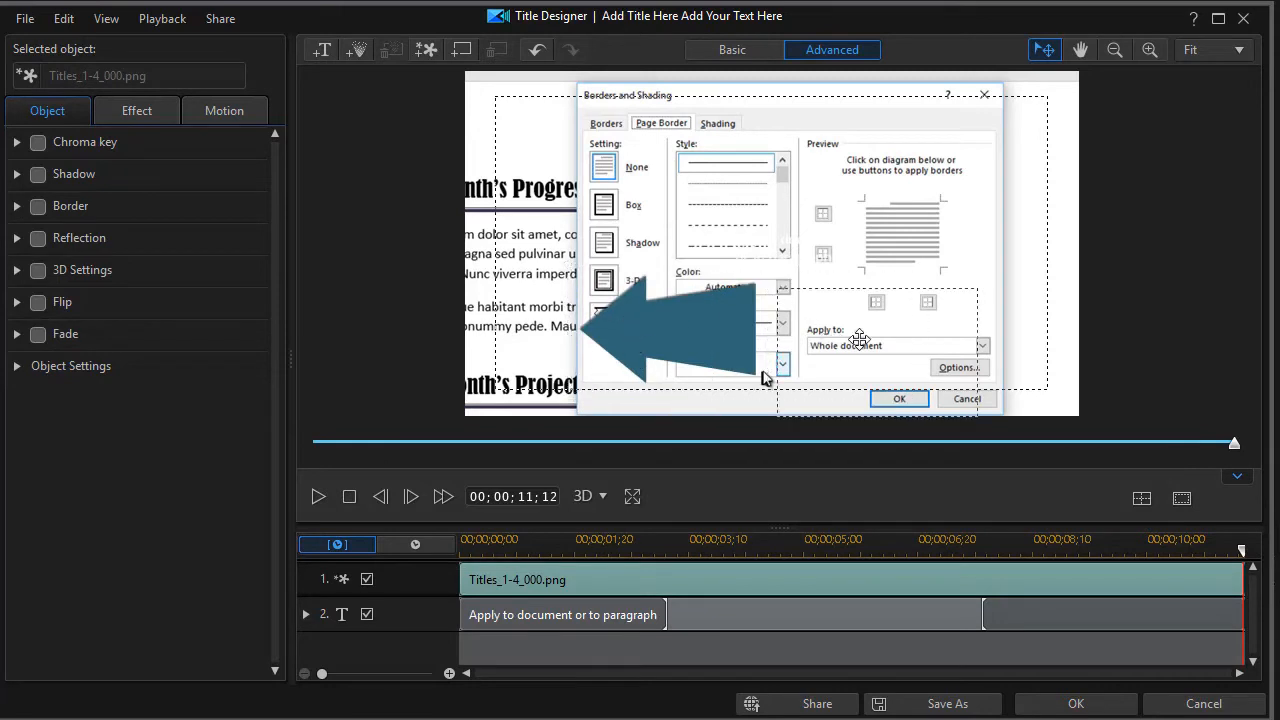
left_click_drag(986, 329, 953, 341)
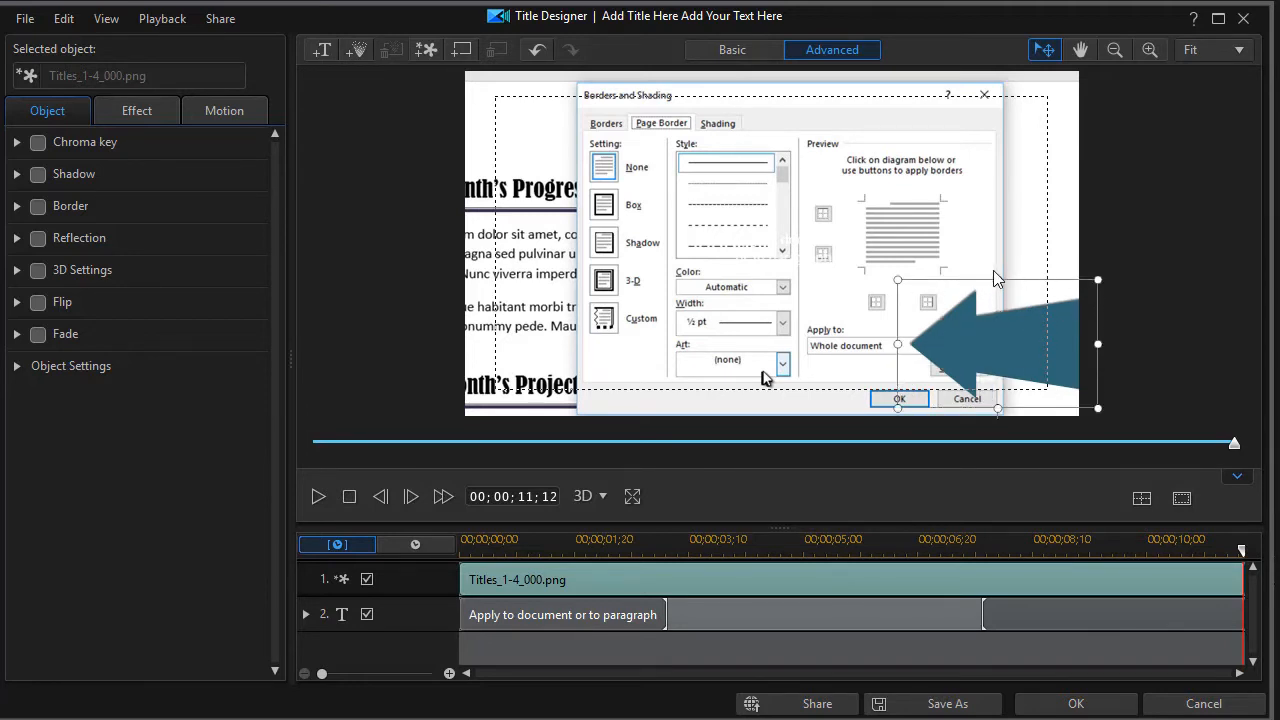
left_click_drag(1098, 282, 1141, 222)
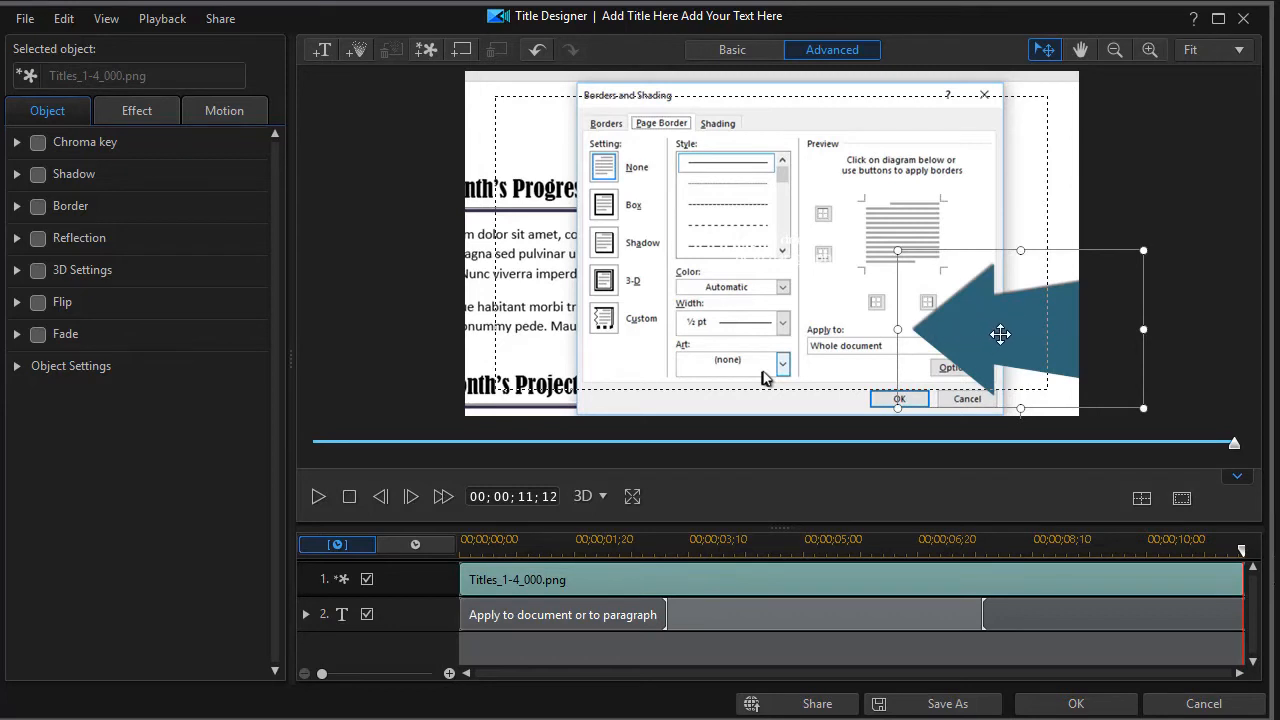
Step: In Object Settings, unlock the arrow's aspect ratio and set height scale to 0.36, keeping width 0.40
left_click(16, 367)
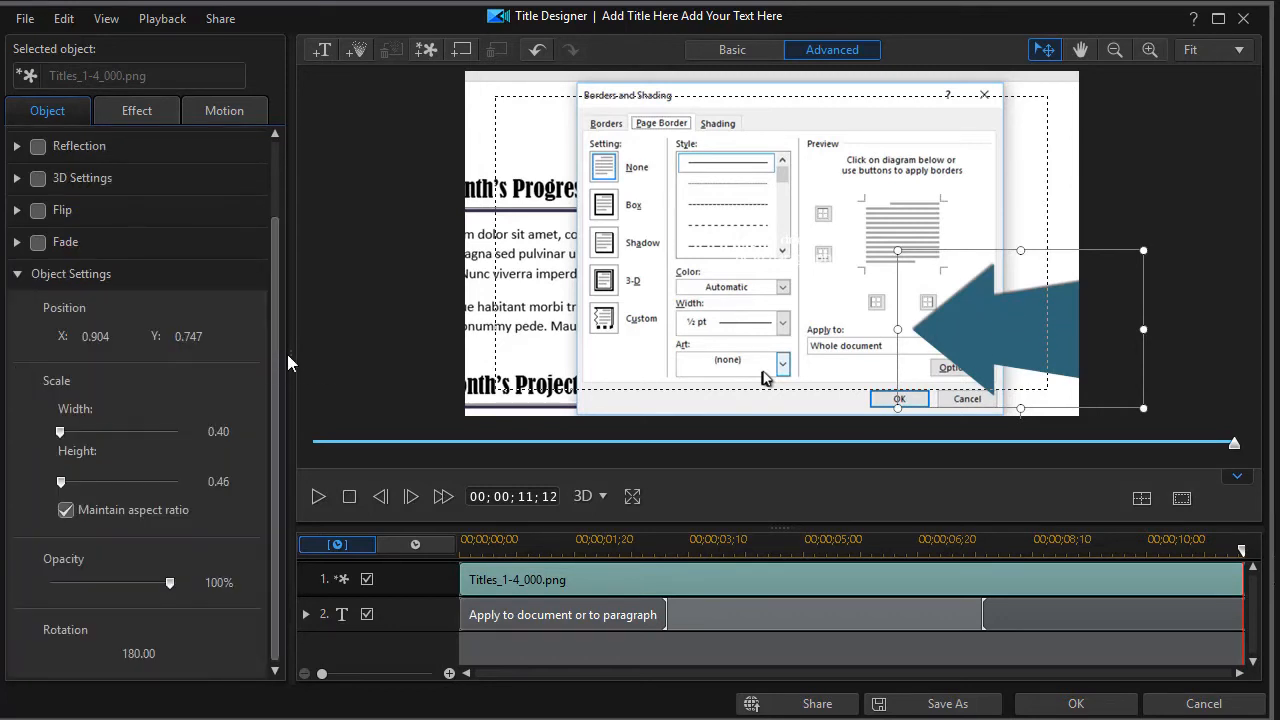
left_click_drag(274, 388, 269, 486)
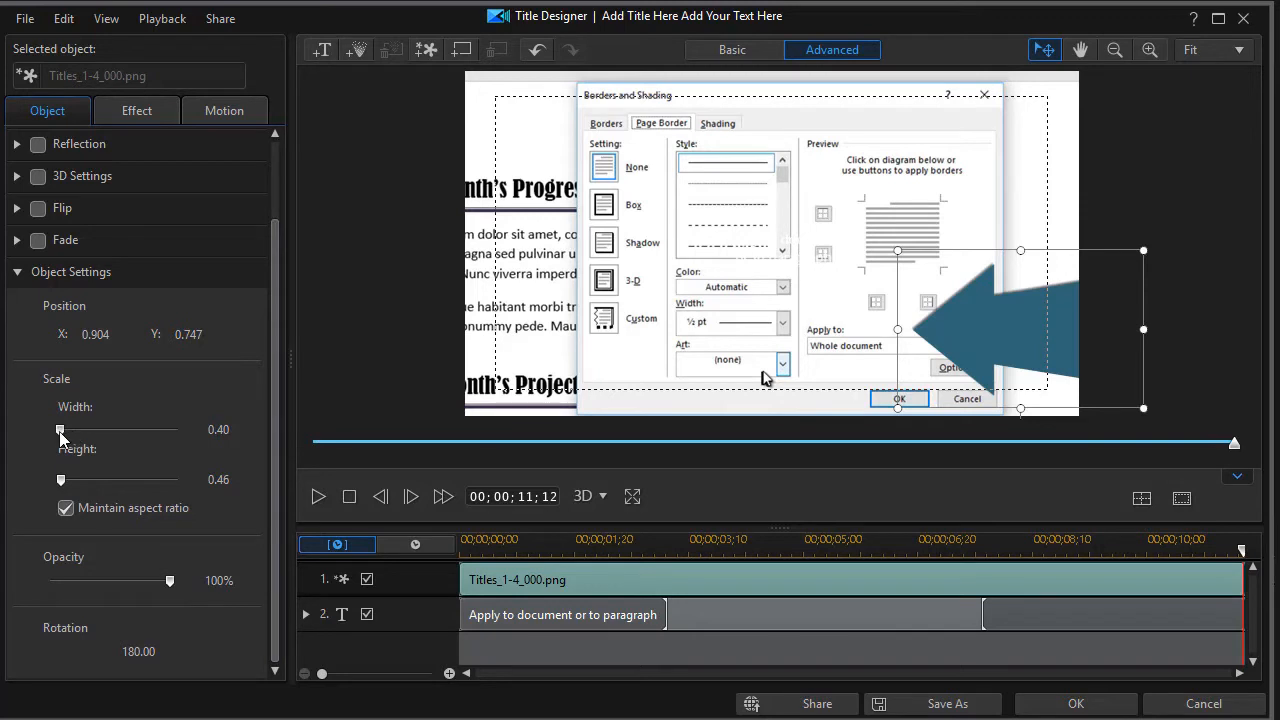
left_click(65, 508)
mouse_move(60, 483)
left_mouse_down()
mouse_move(45, 490)
mouse_move(60, 497)
left_mouse_up()
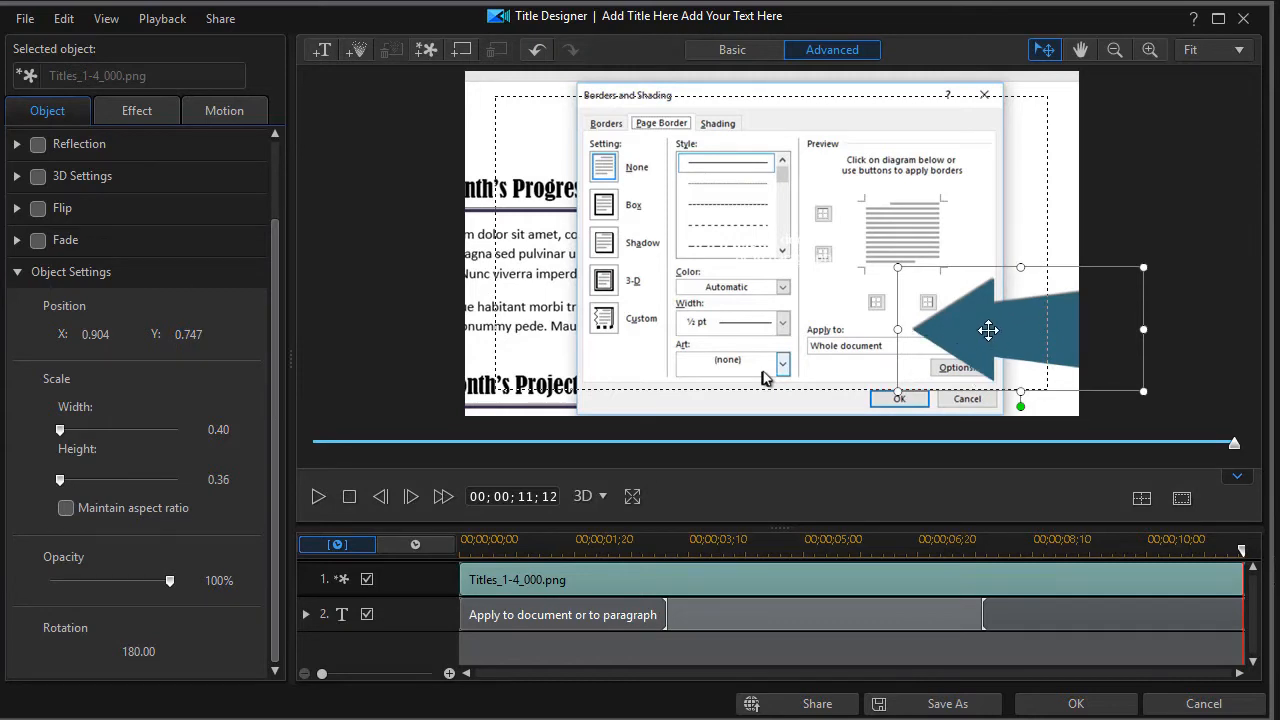
Step: Move the 'Apply to document or to paragraph' text onto the arrow, centred at X 0.888, Y 0.750
left_click(776, 240)
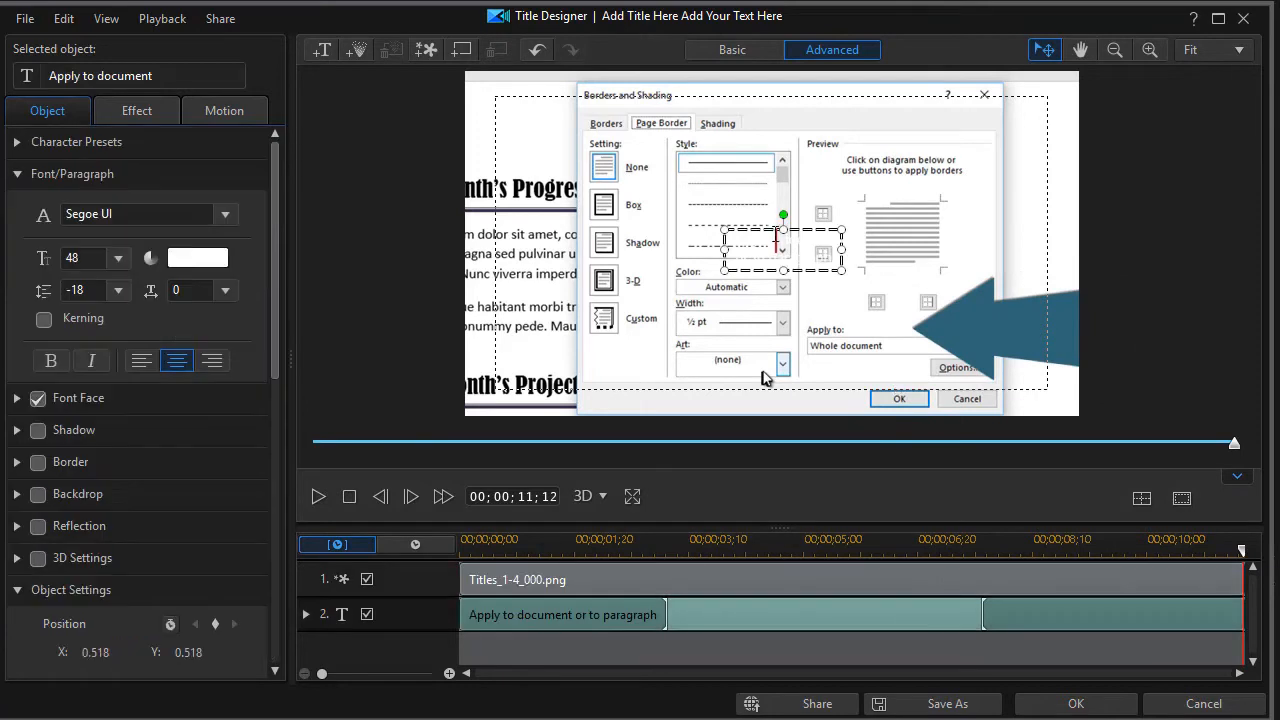
left_click_drag(752, 228, 985, 310)
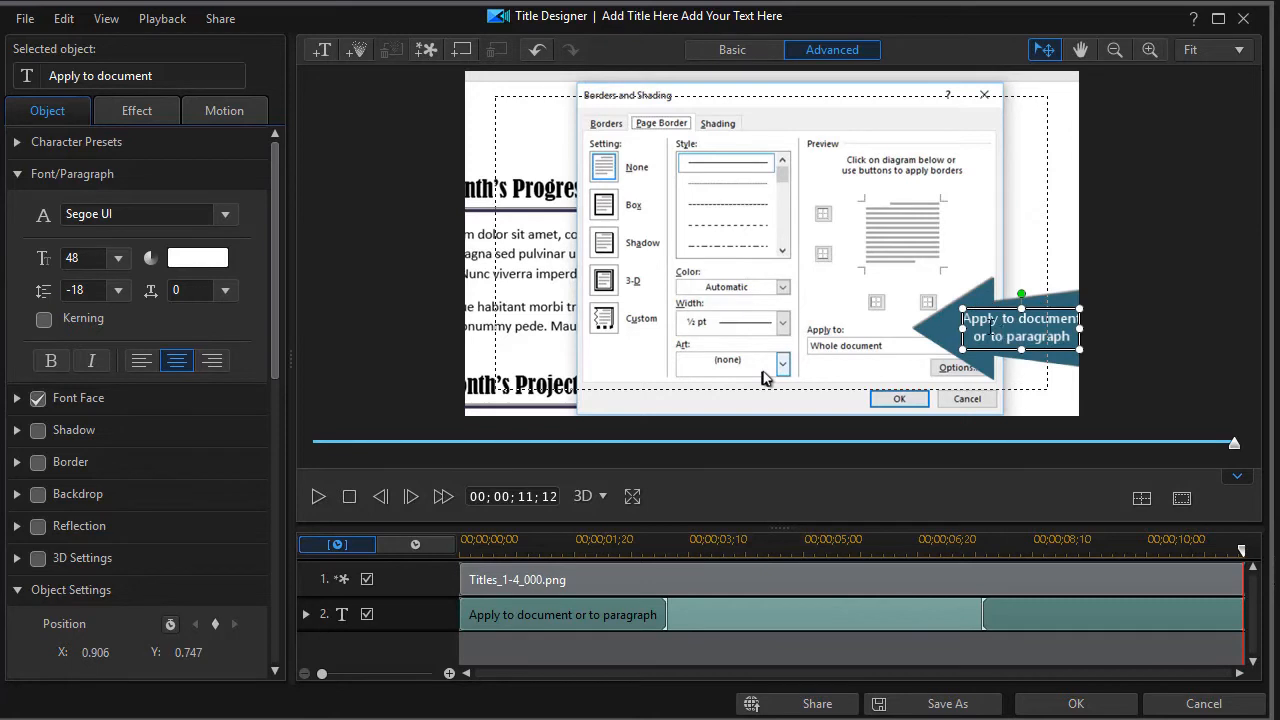
left_click_drag(1001, 306, 990, 308)
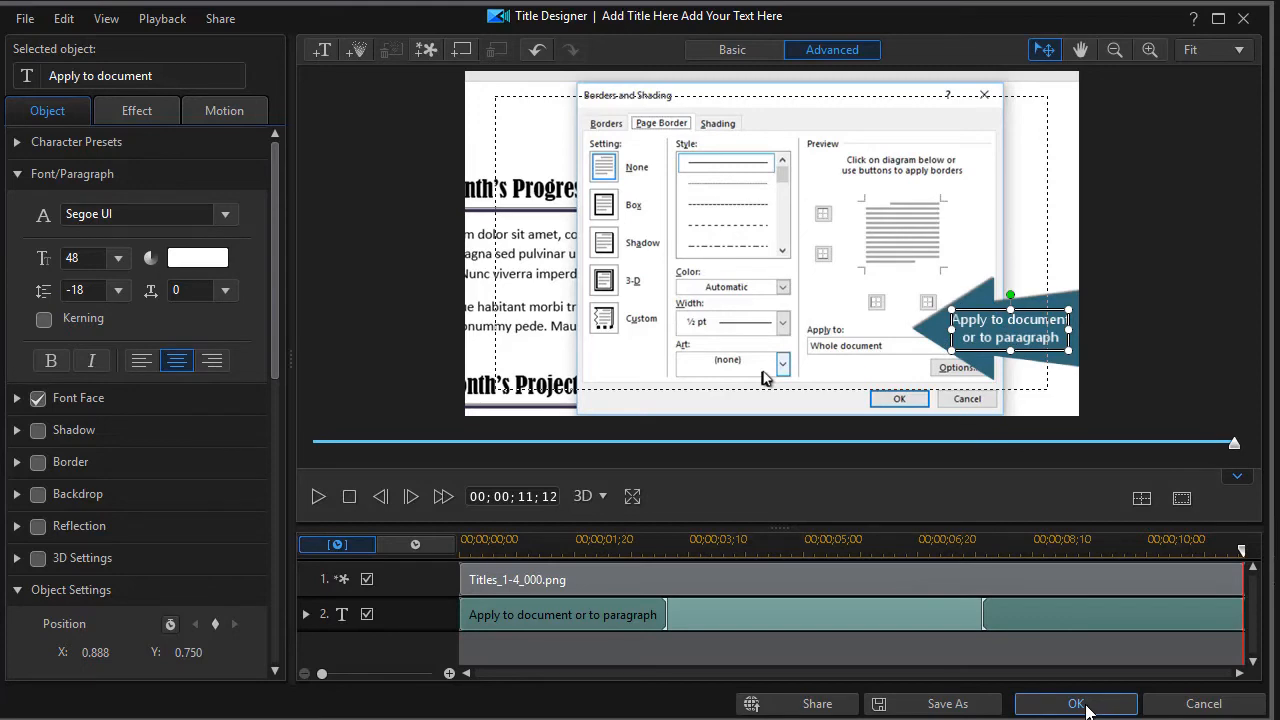
Step: Apply the title edits, move the playhead back near the clip start, and play the project
left_click(1076, 704)
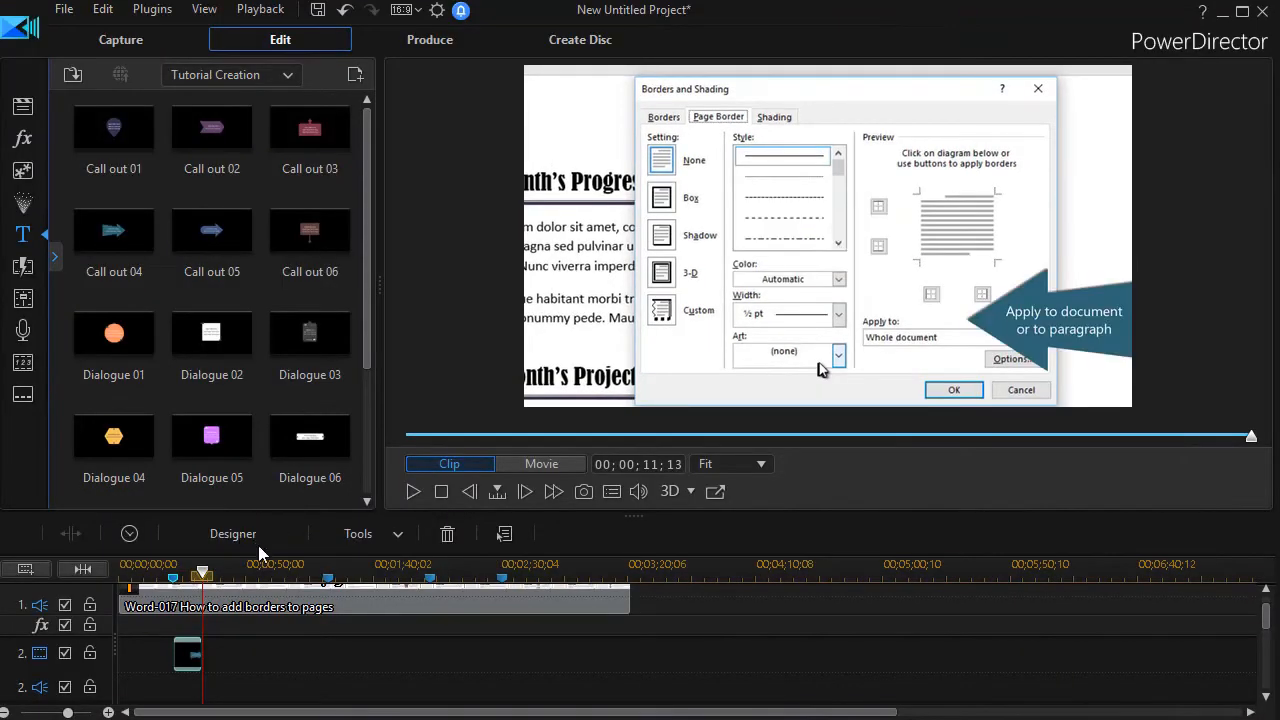
left_click_drag(200, 576, 167, 577)
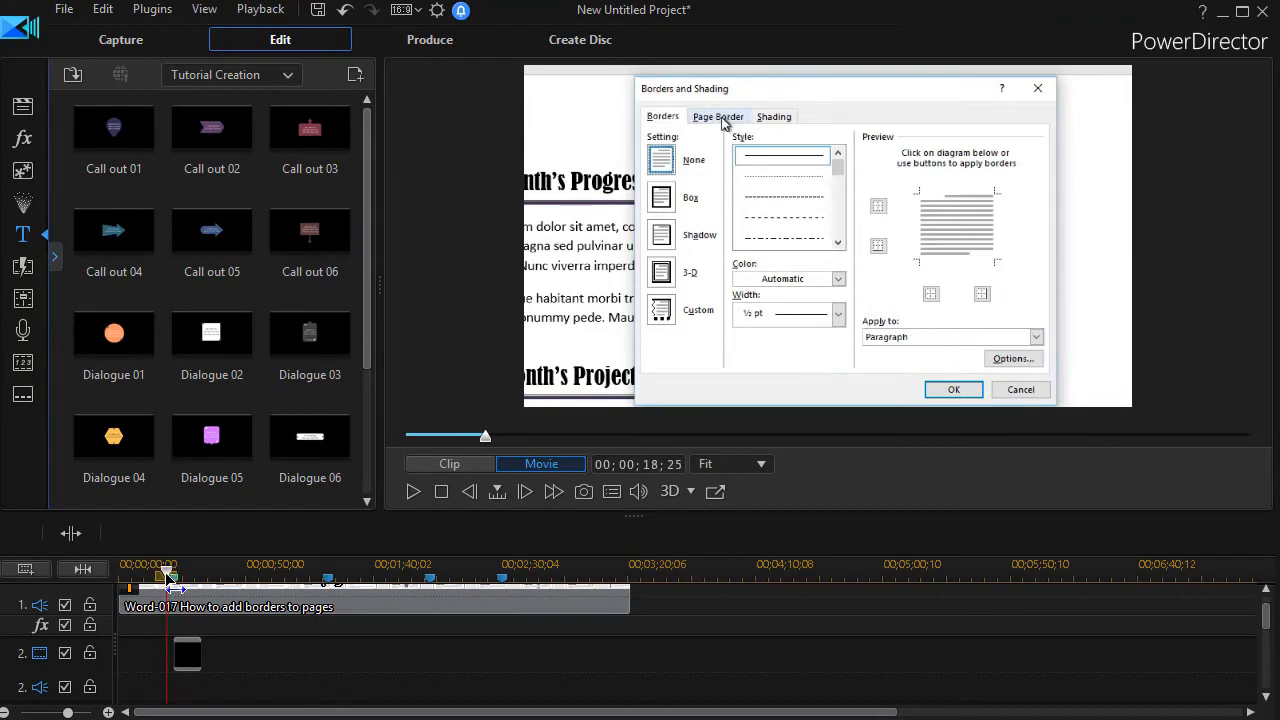
left_click(178, 604)
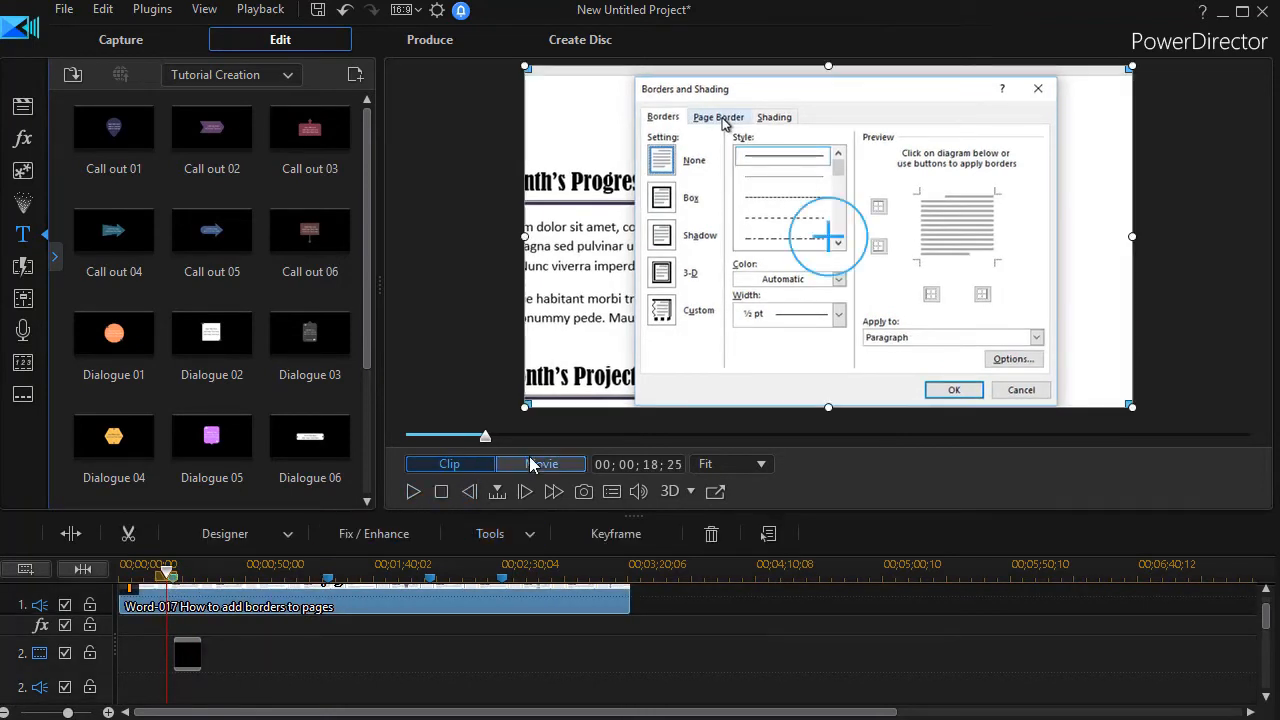
left_click(410, 492)
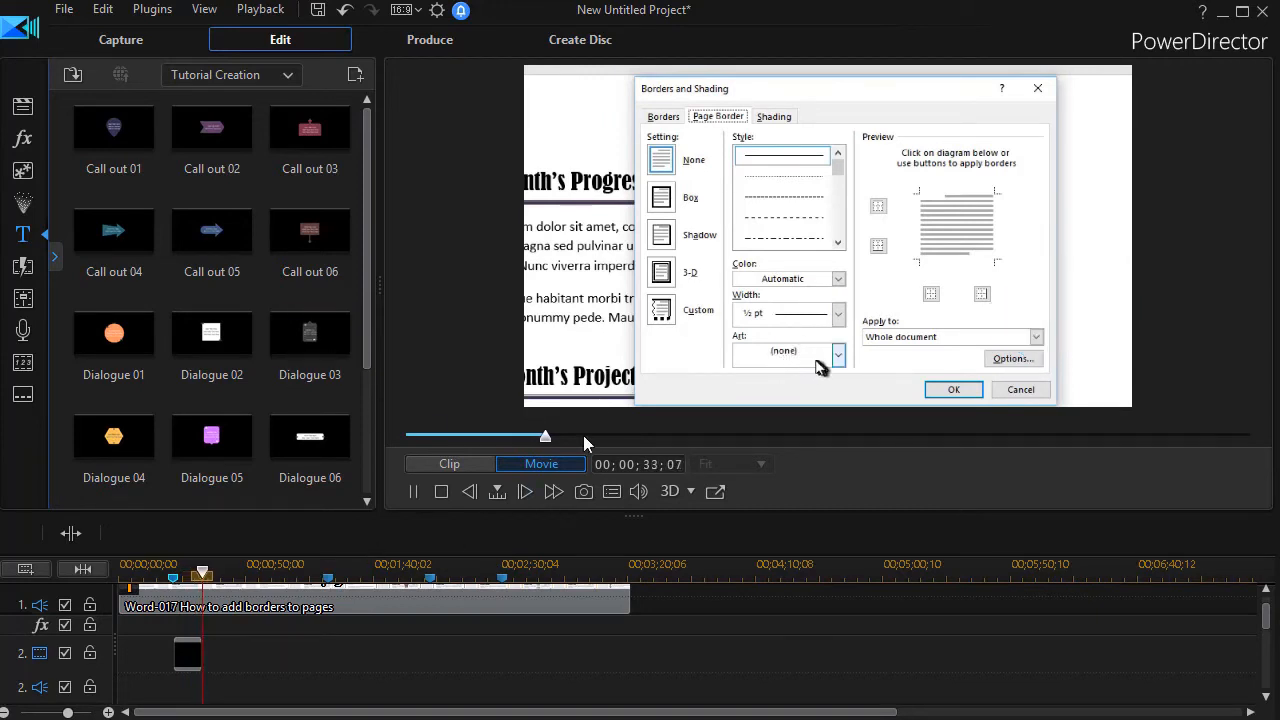
Step: Place the Text box 04 green circle title on track 2 at the 00;02;02;20 marker and open it in Title Designer
left_click(430, 588)
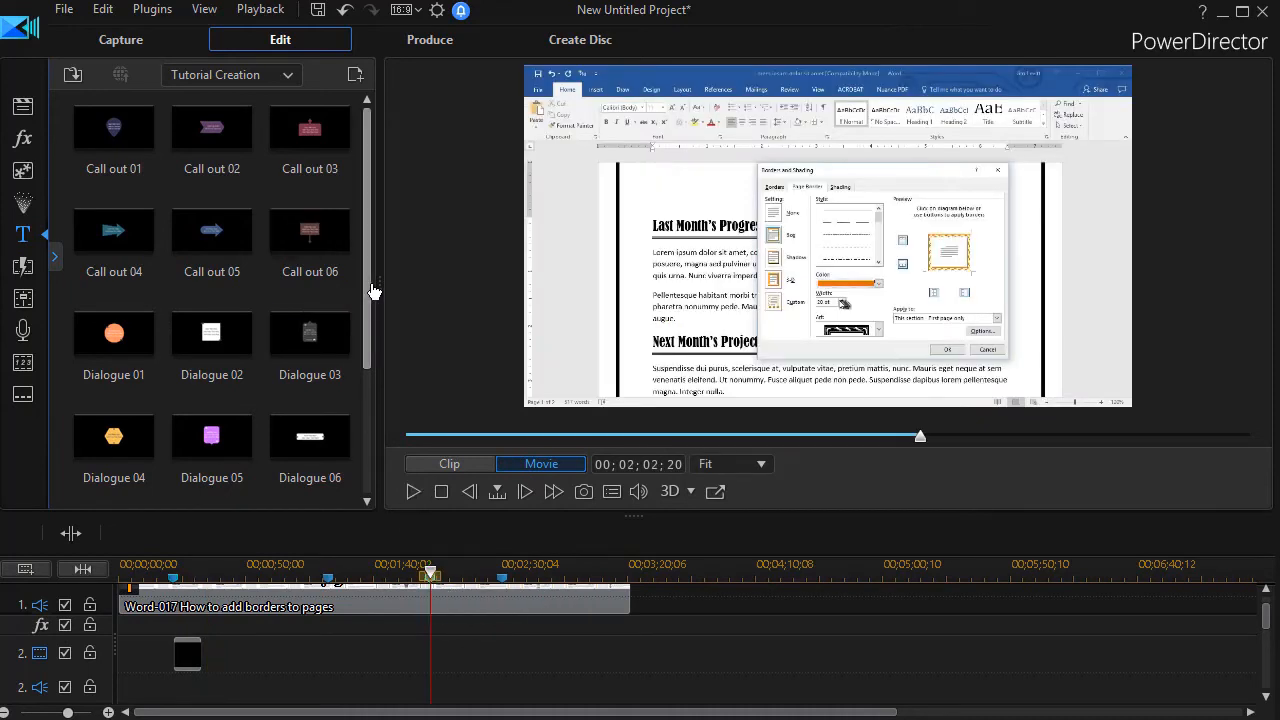
left_click_drag(366, 343, 366, 470)
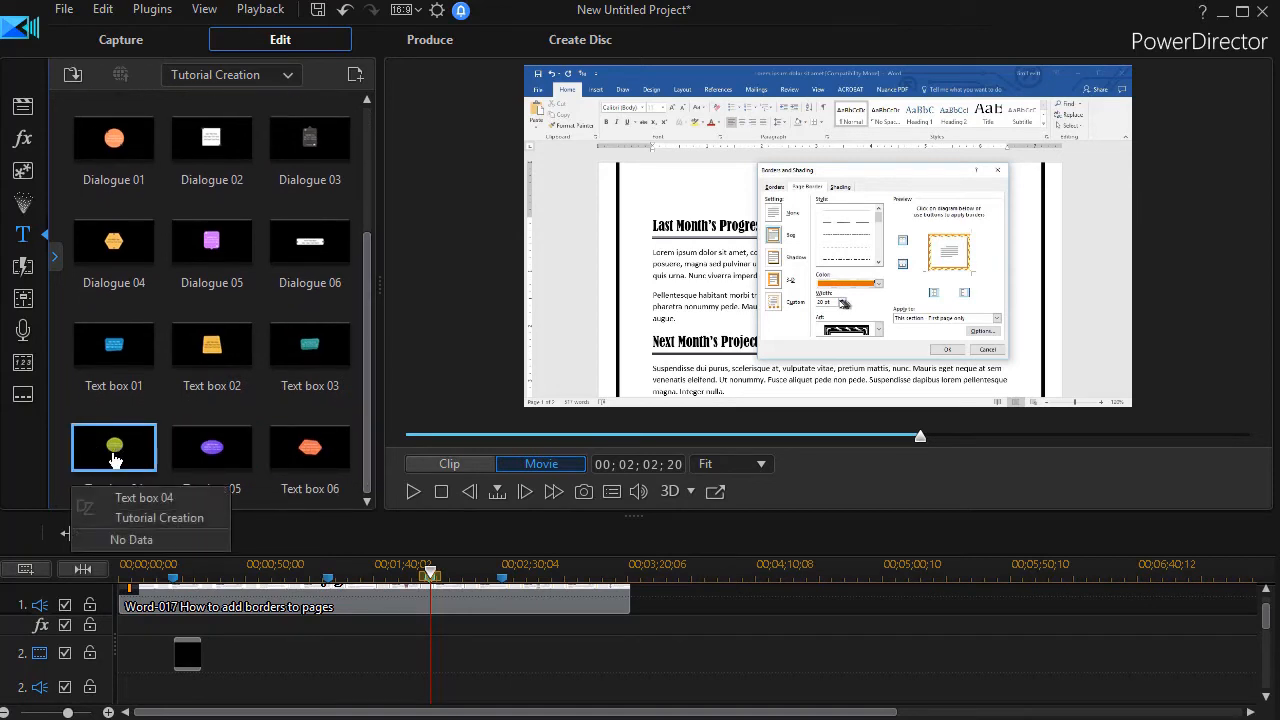
left_click_drag(113, 450, 433, 665)
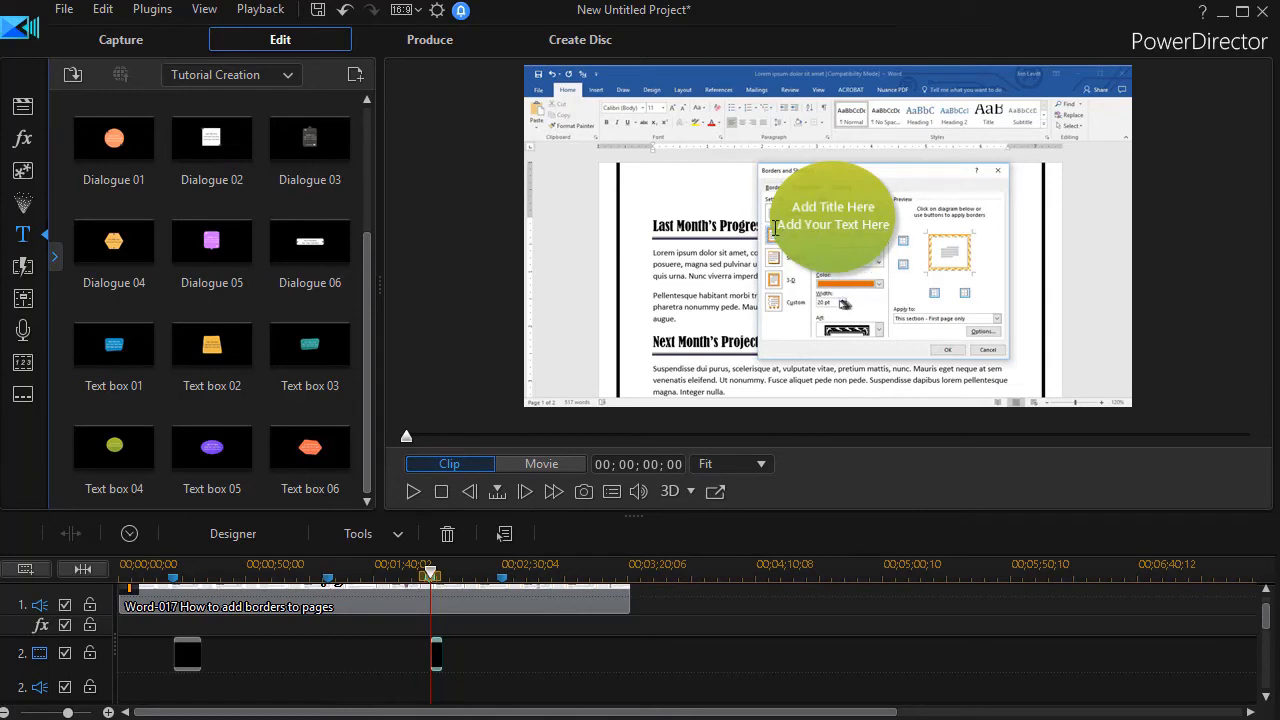
double_click(437, 662)
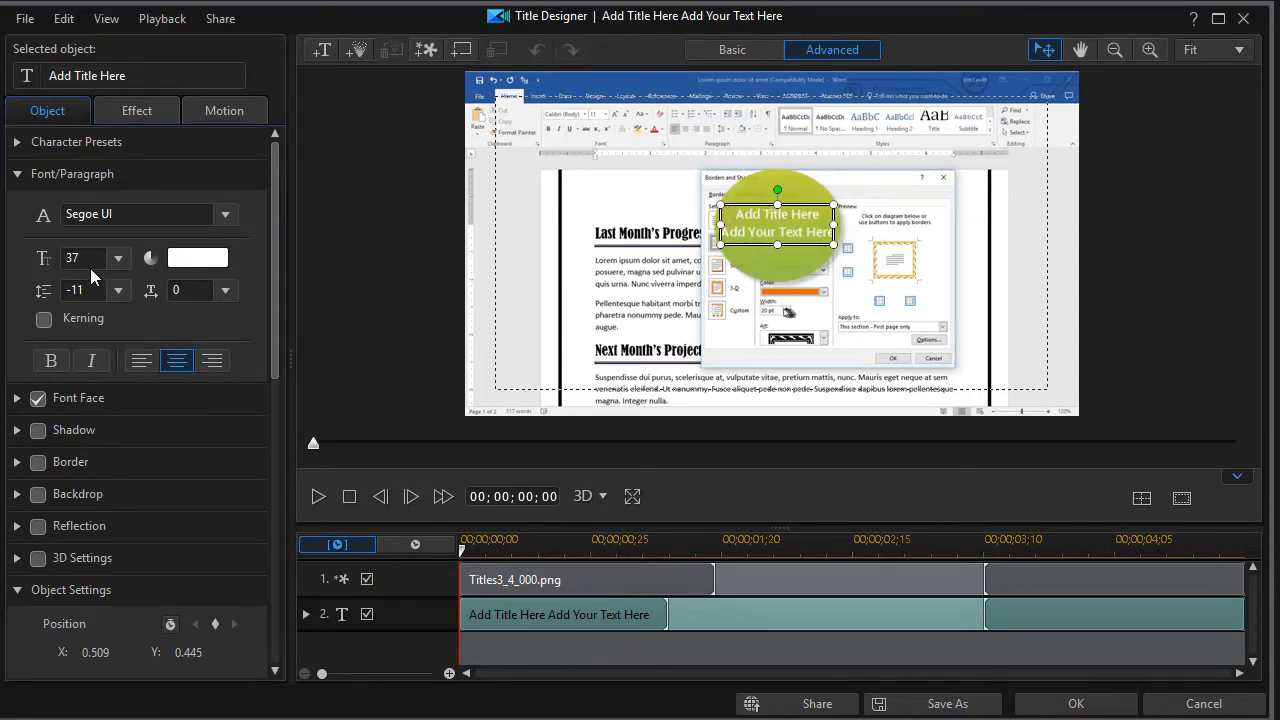
Step: Replace the placeholder text with 'You can choose', 'color', 'and style' on three lines
left_click_drag(735, 217, 855, 247)
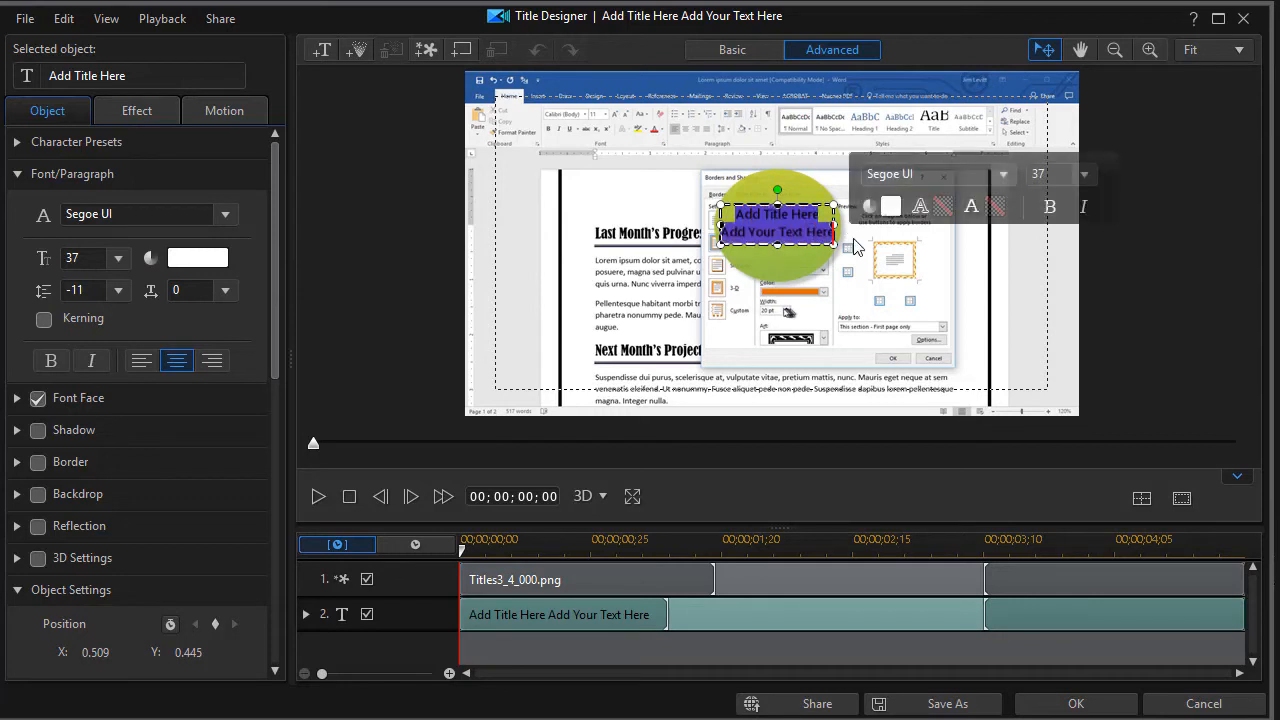
type("You")
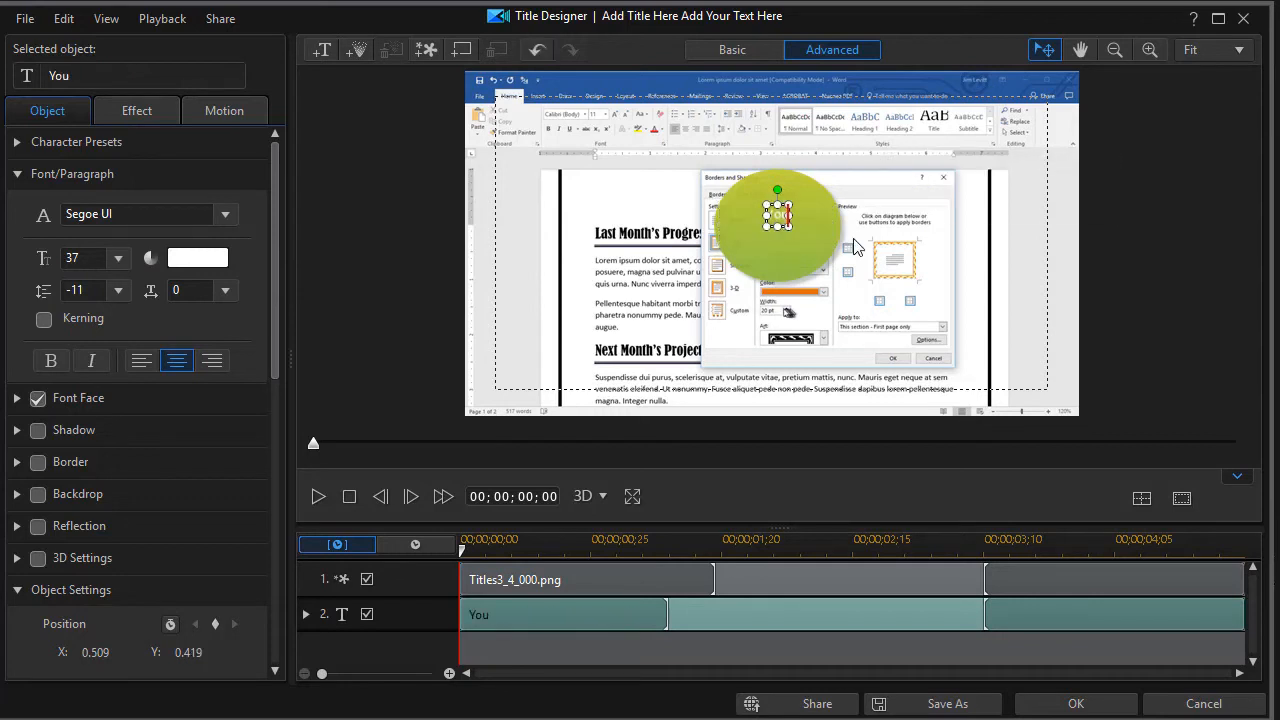
type(" can ch")
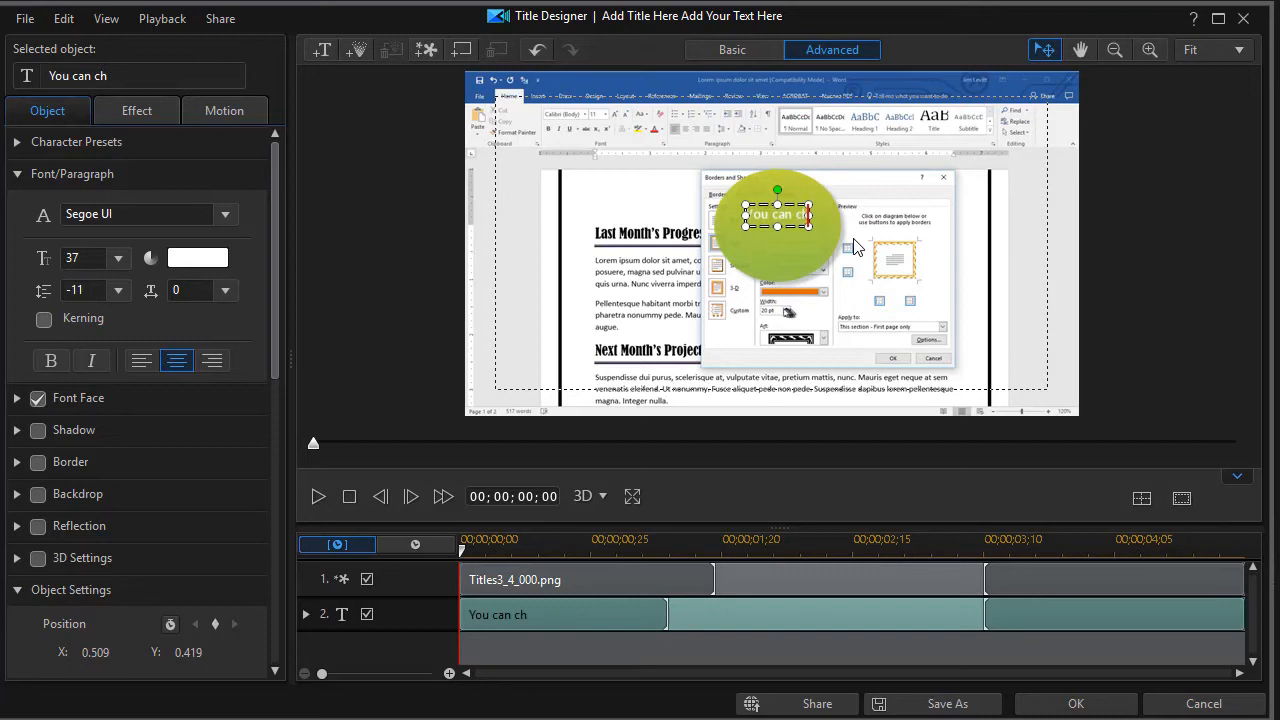
type("oose")
key("Return")
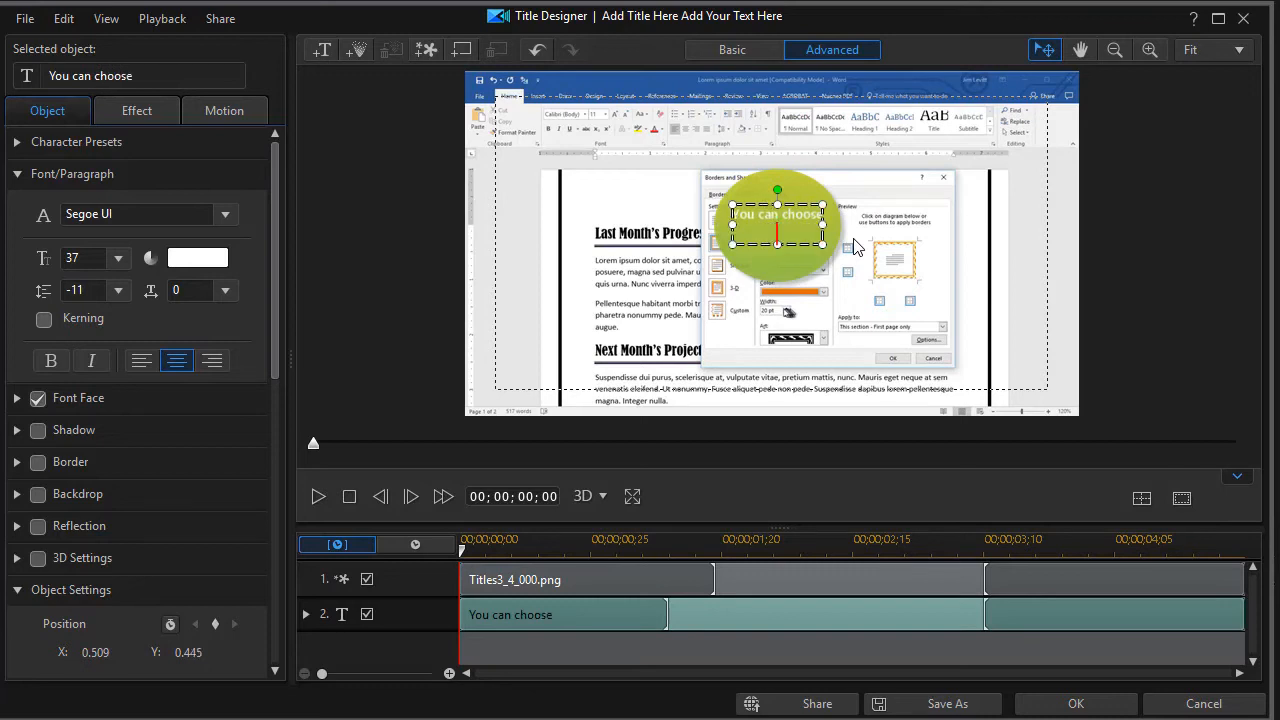
type("color")
key("Return")
type("and")
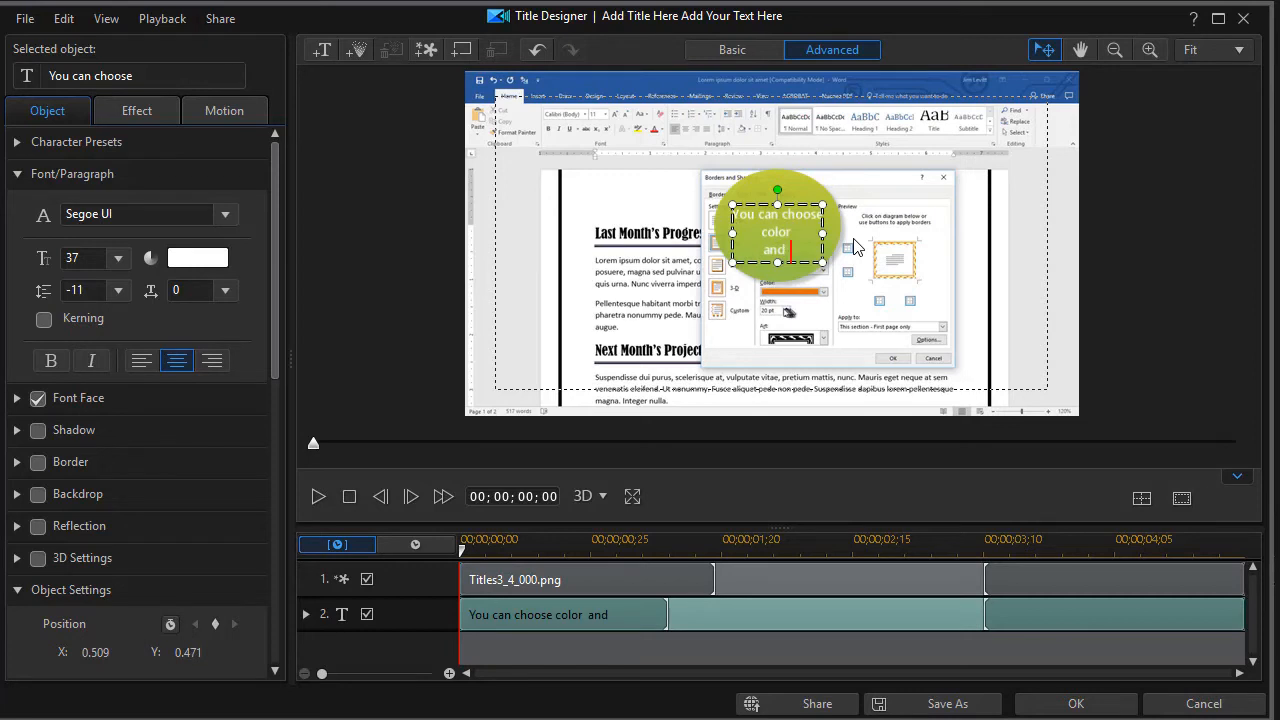
type(" style")
Step: Enlarge the three-line title text box and move it left
left_click(614, 208)
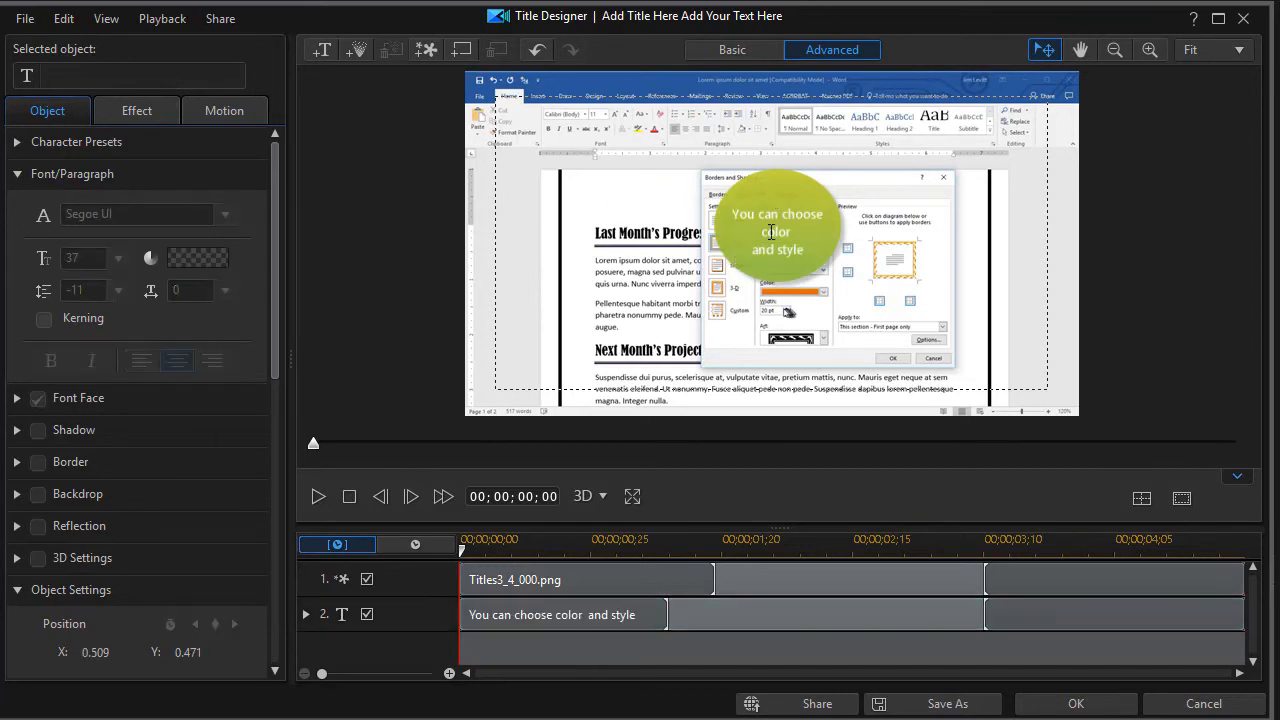
left_click_drag(809, 259, 712, 211)
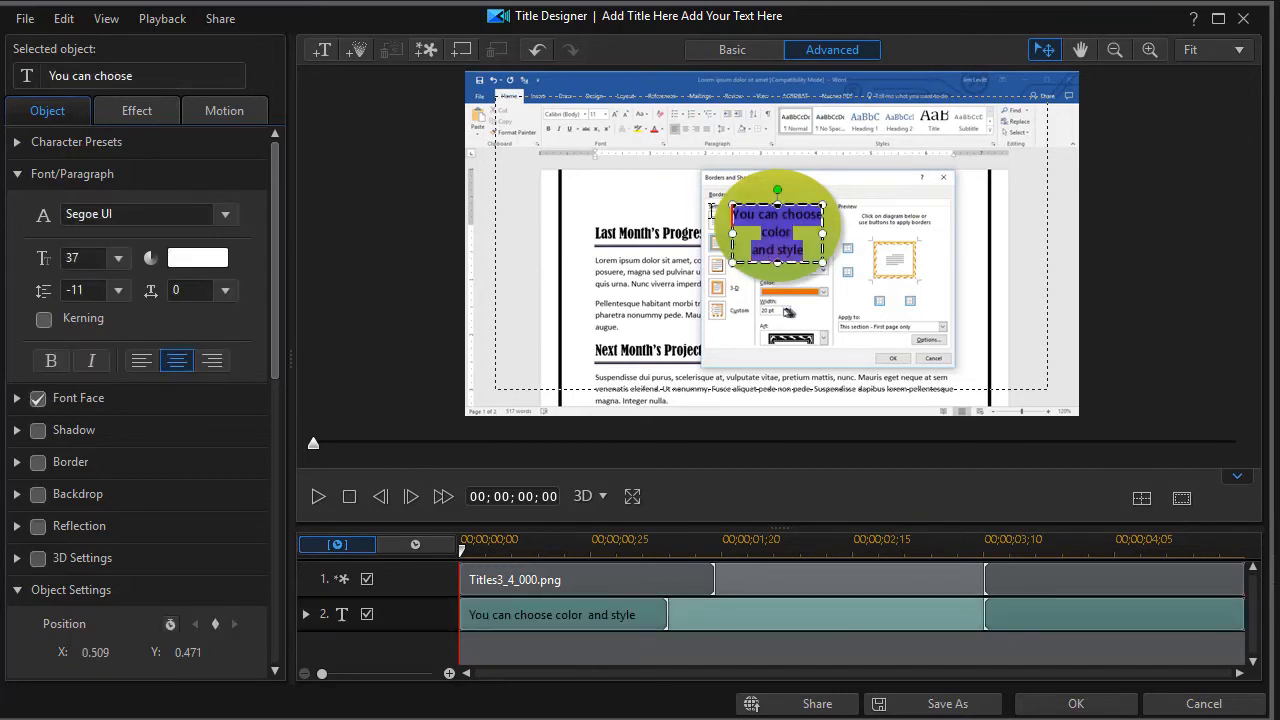
left_click_drag(826, 200, 858, 186)
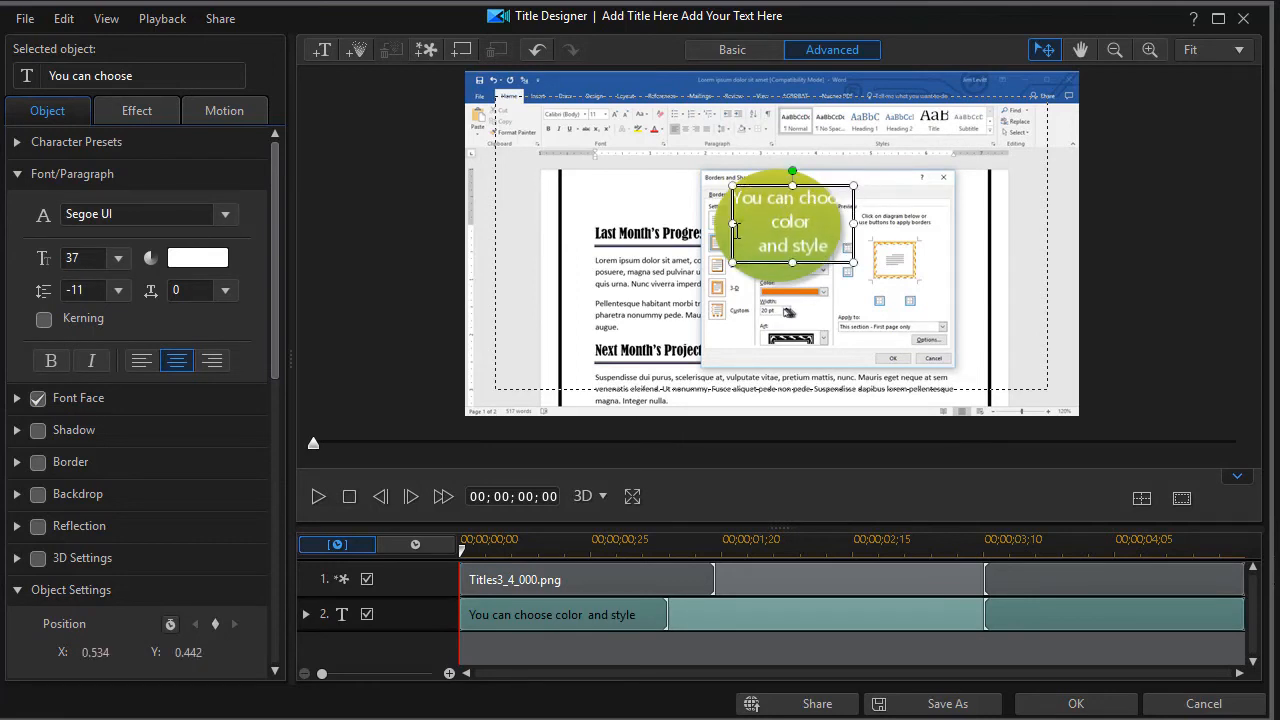
left_click_drag(759, 181, 627, 202)
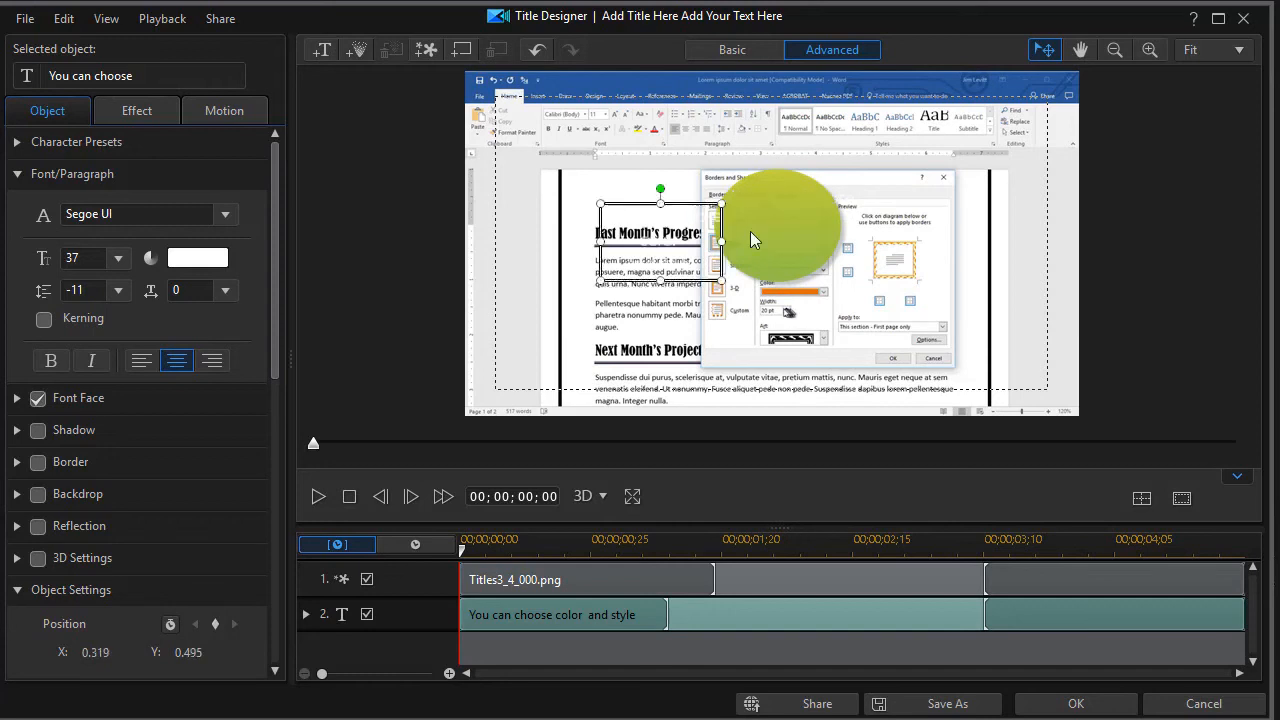
Step: Move the green circle left beneath the title text and resize it to fit
left_click(785, 221)
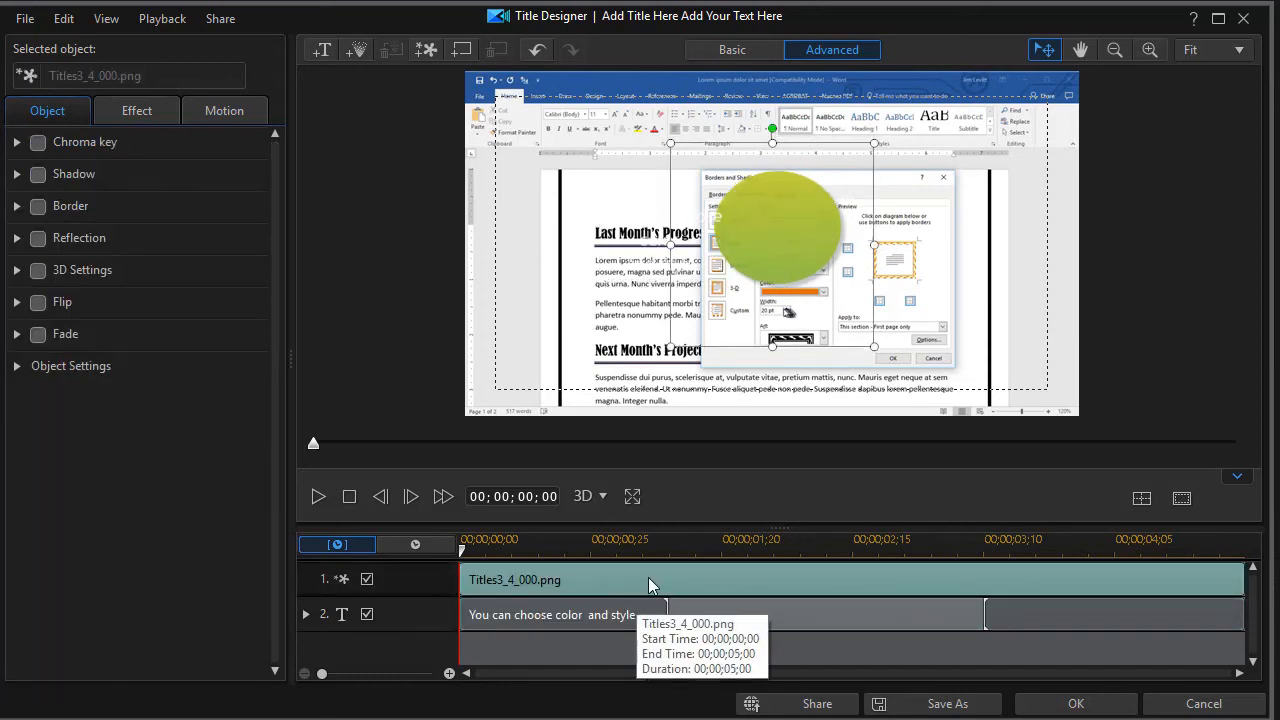
left_click_drag(791, 227, 639, 238)
left_click(686, 306)
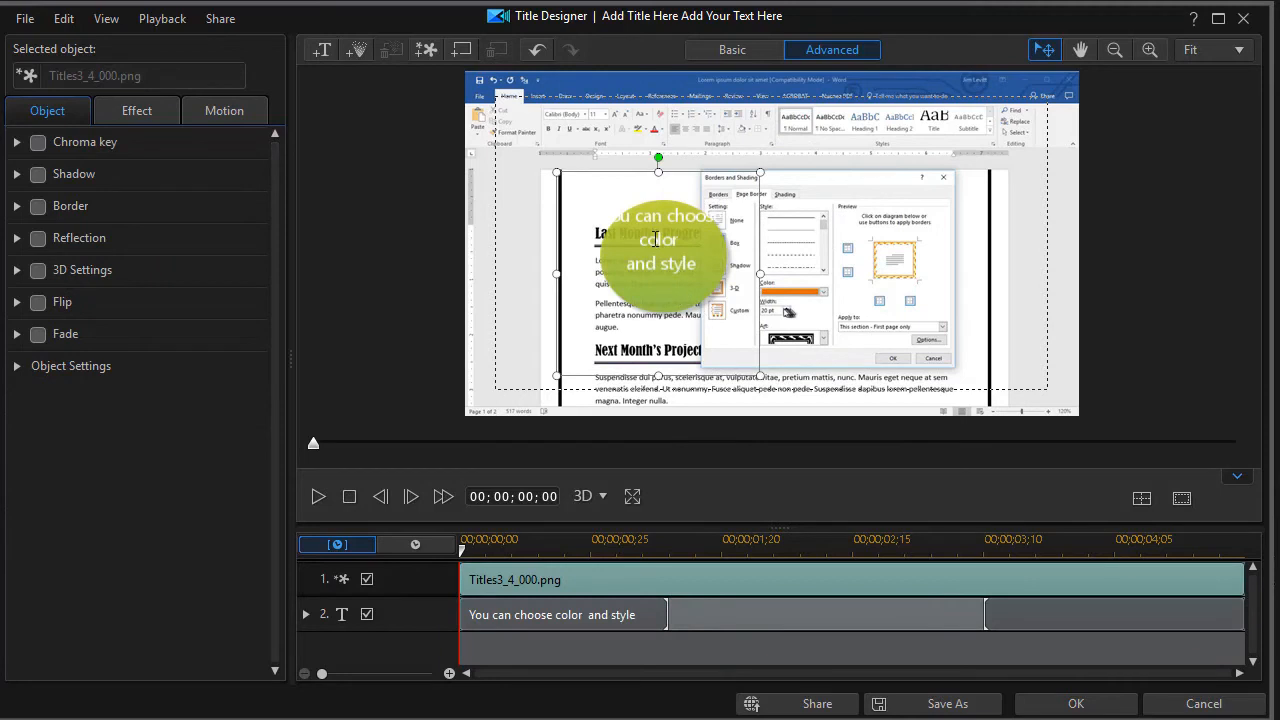
left_click_drag(757, 375, 857, 424)
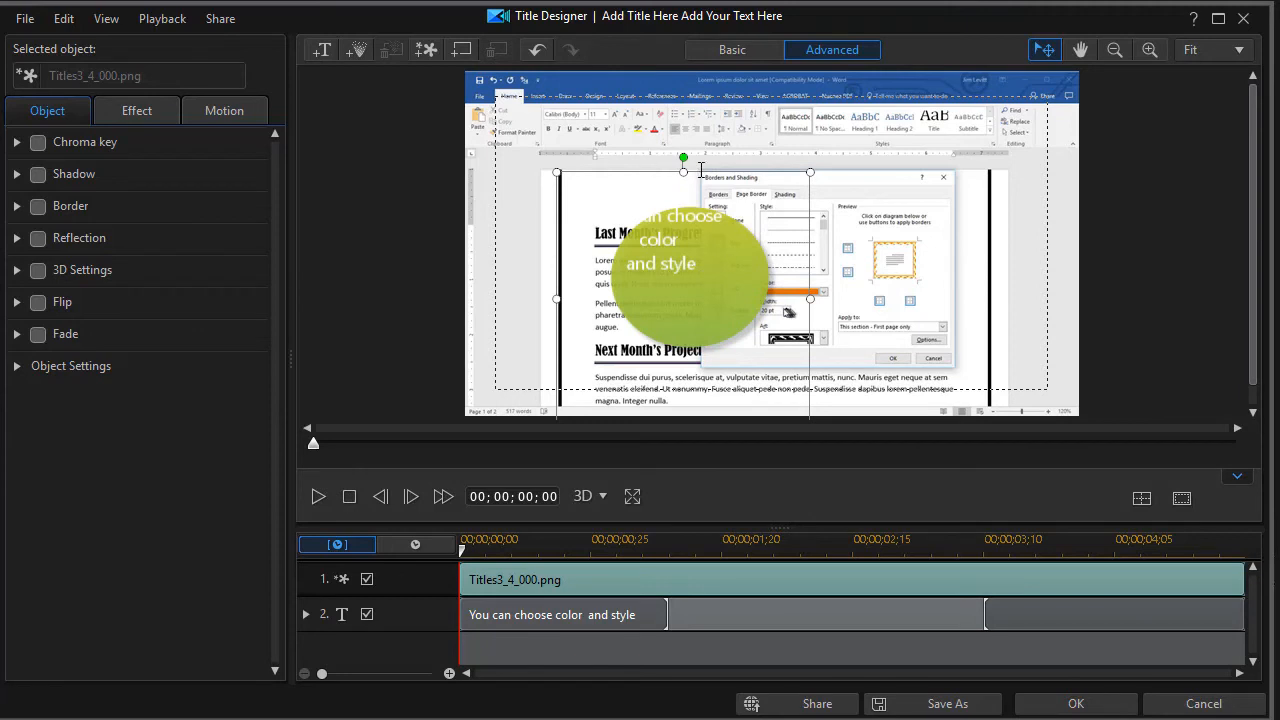
left_click_drag(641, 179, 611, 135)
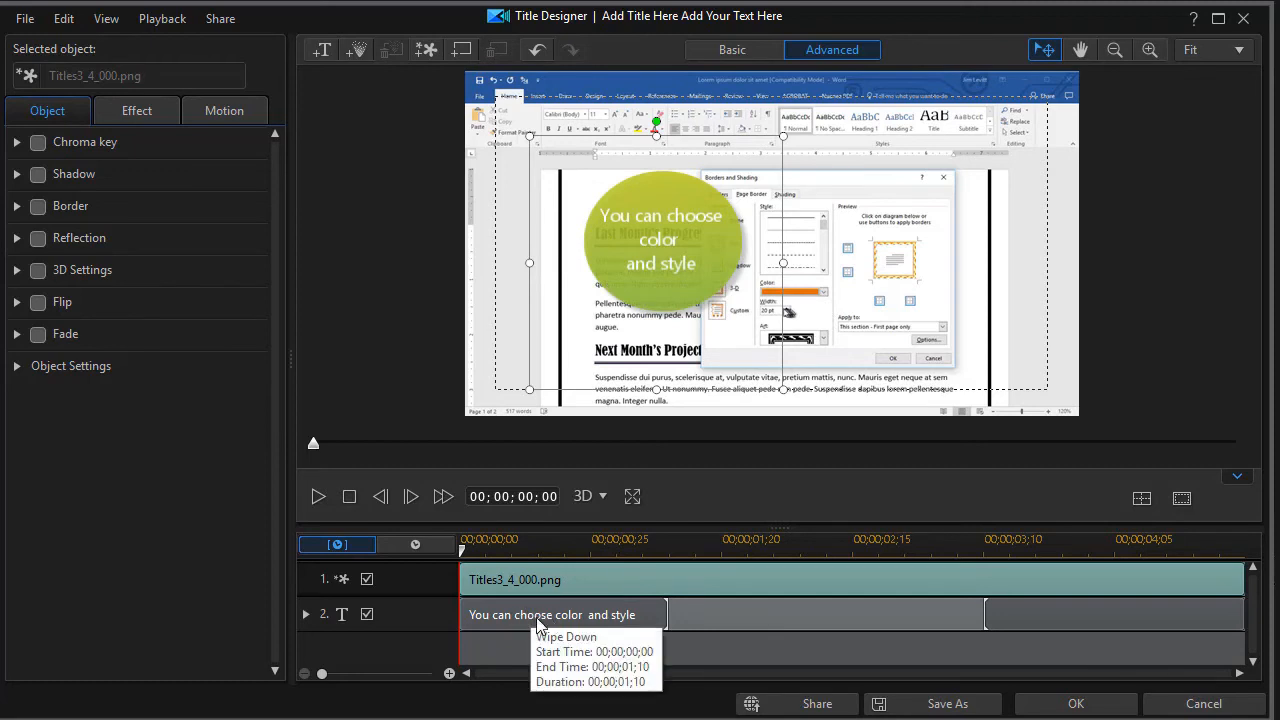
Step: Apply the Pop-up I starting effect to the title and close the Title Designer with OK
left_click(148, 113)
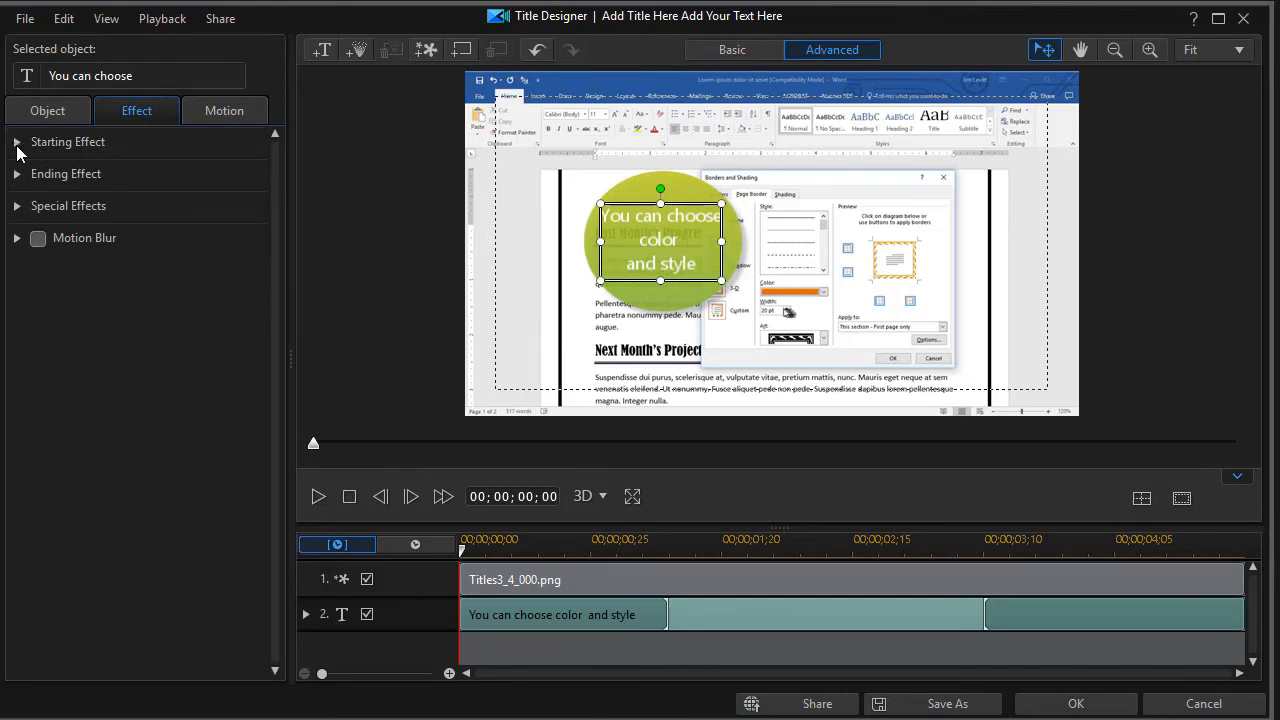
left_click(17, 145)
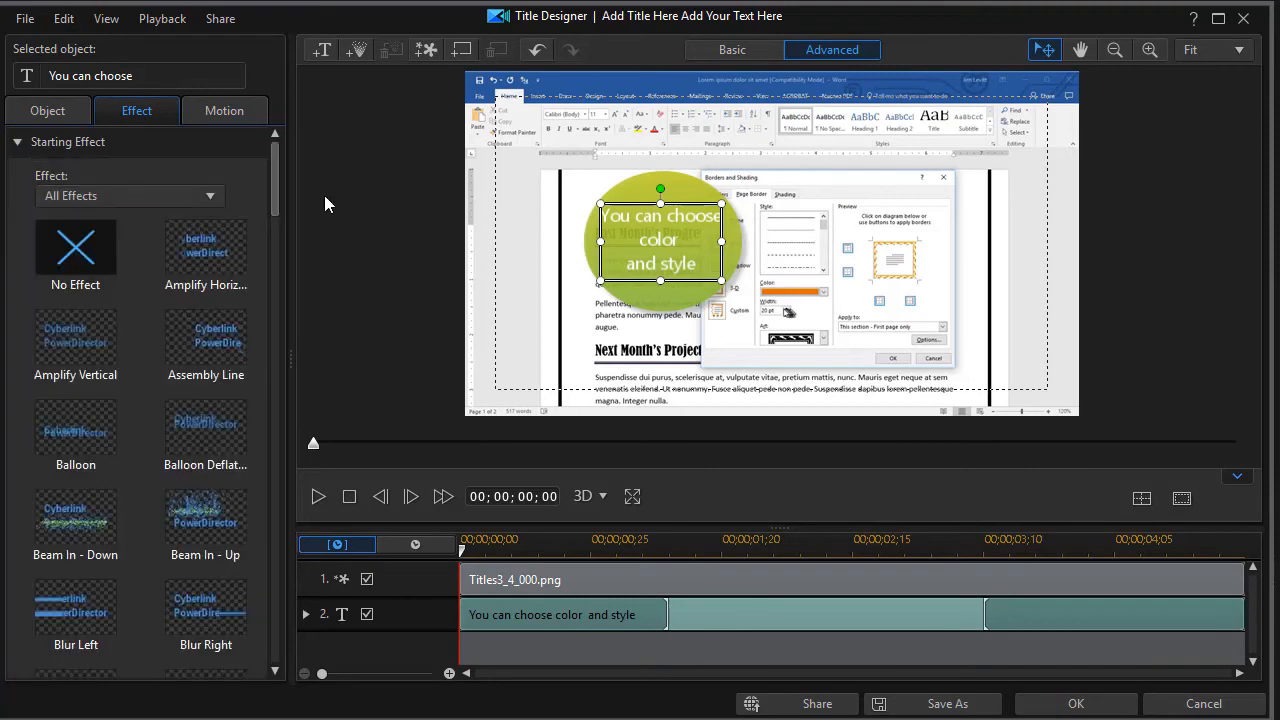
left_click_drag(277, 183, 259, 344)
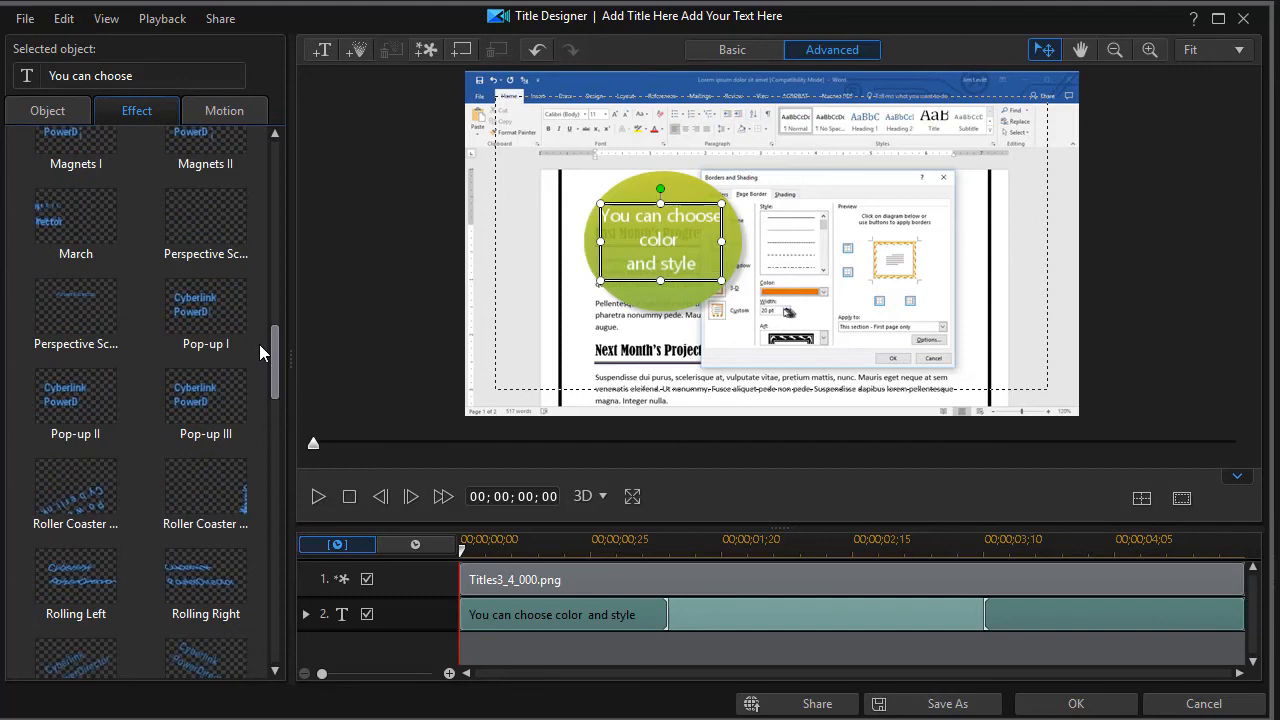
left_click(210, 321)
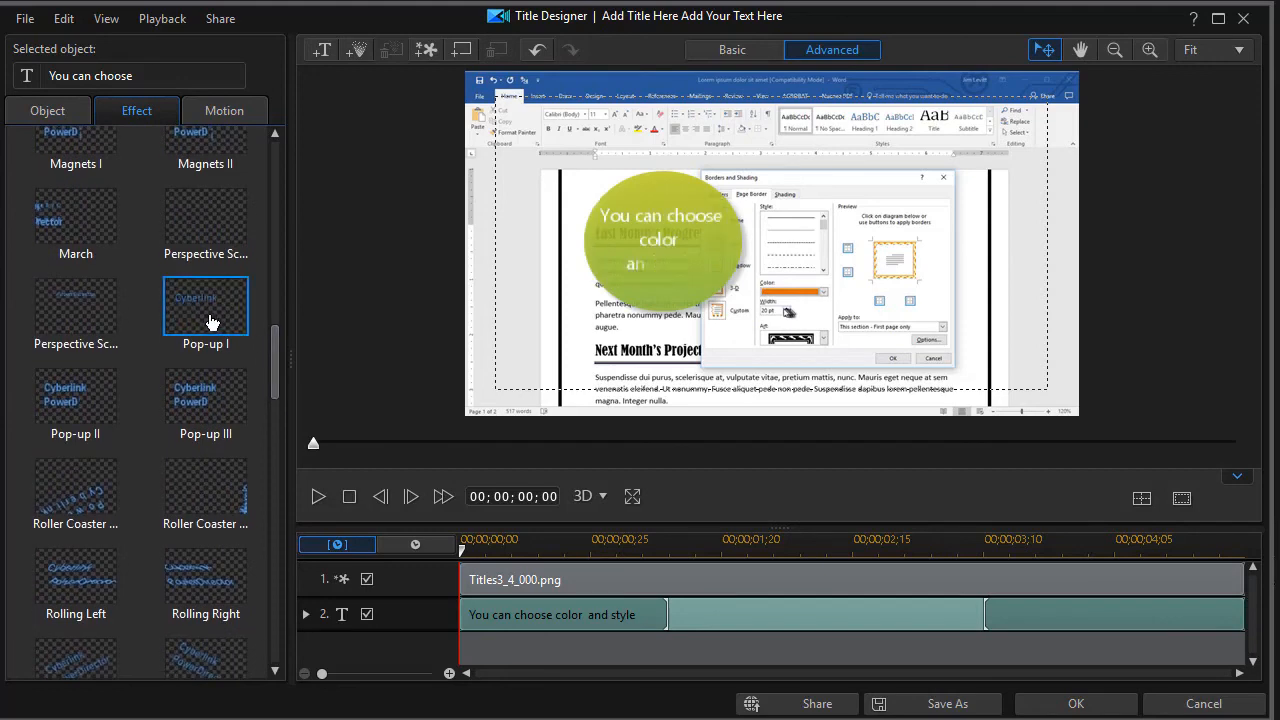
left_click(1044, 704)
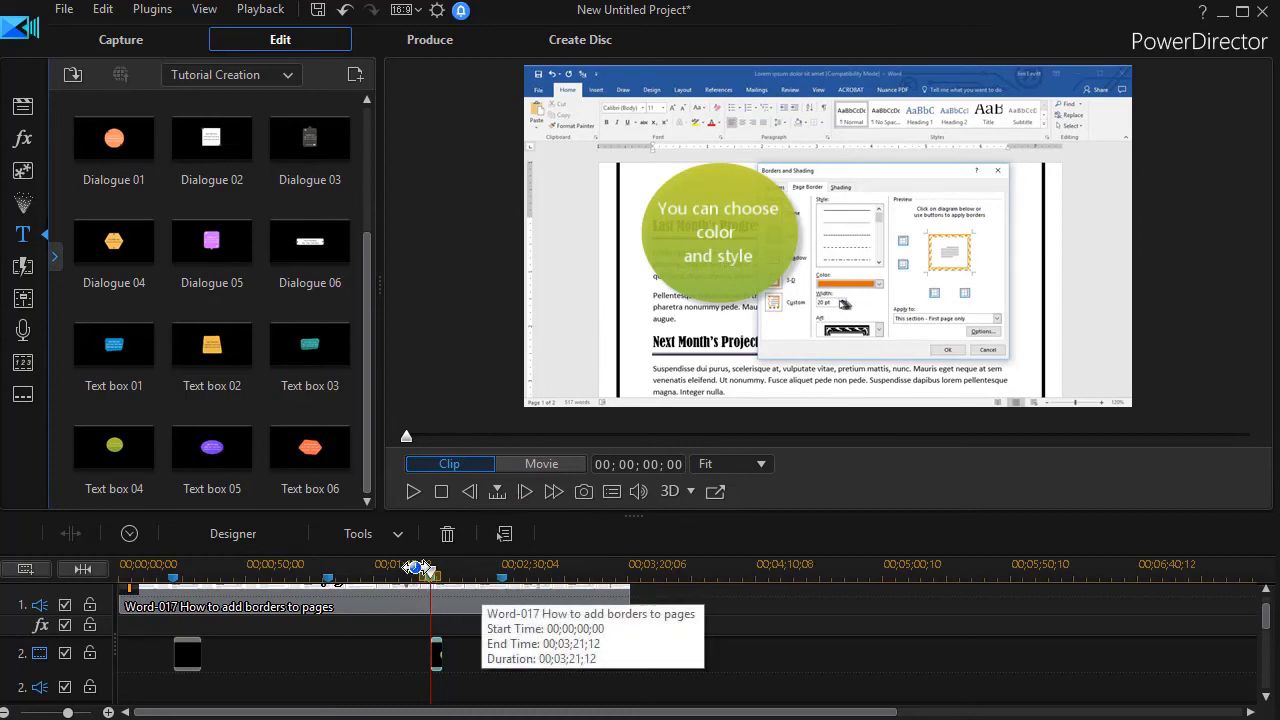
Step: Play the preview from just before the title's marker, through to 00;02;43;16
left_click(425, 575)
left_click_drag(421, 571, 419, 571)
left_click(414, 492)
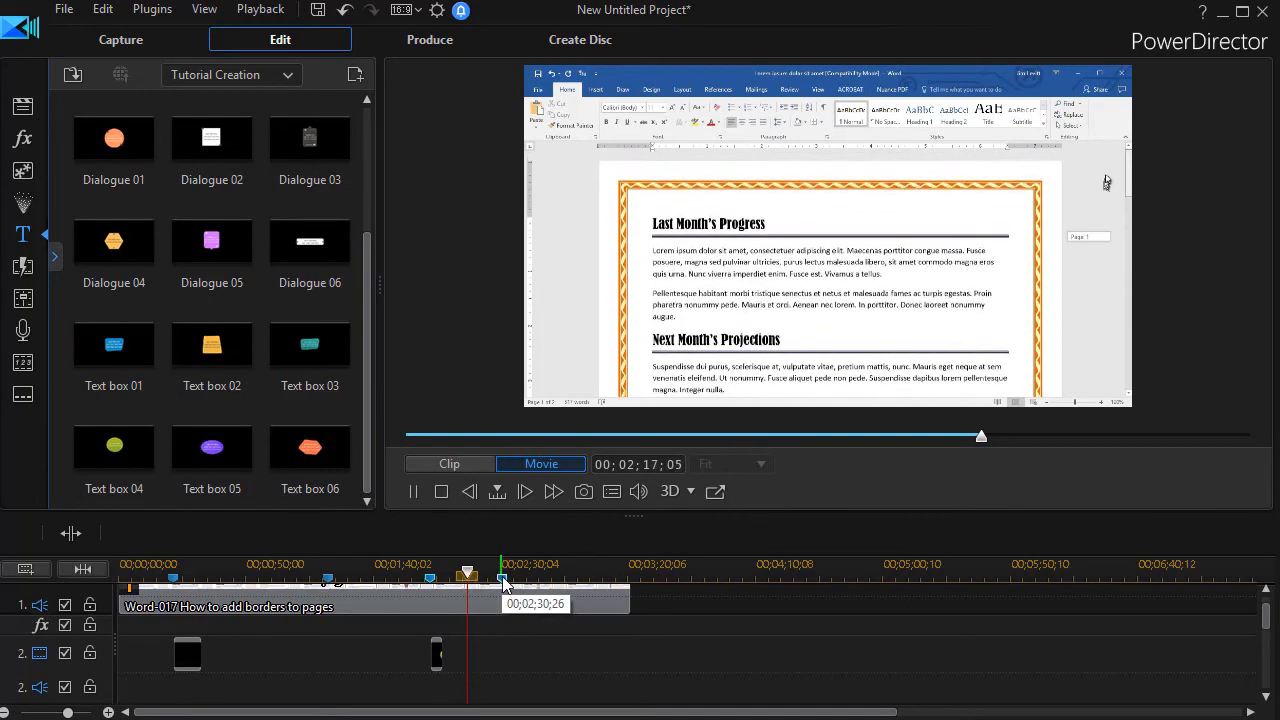
left_click_drag(365, 275, 355, 40)
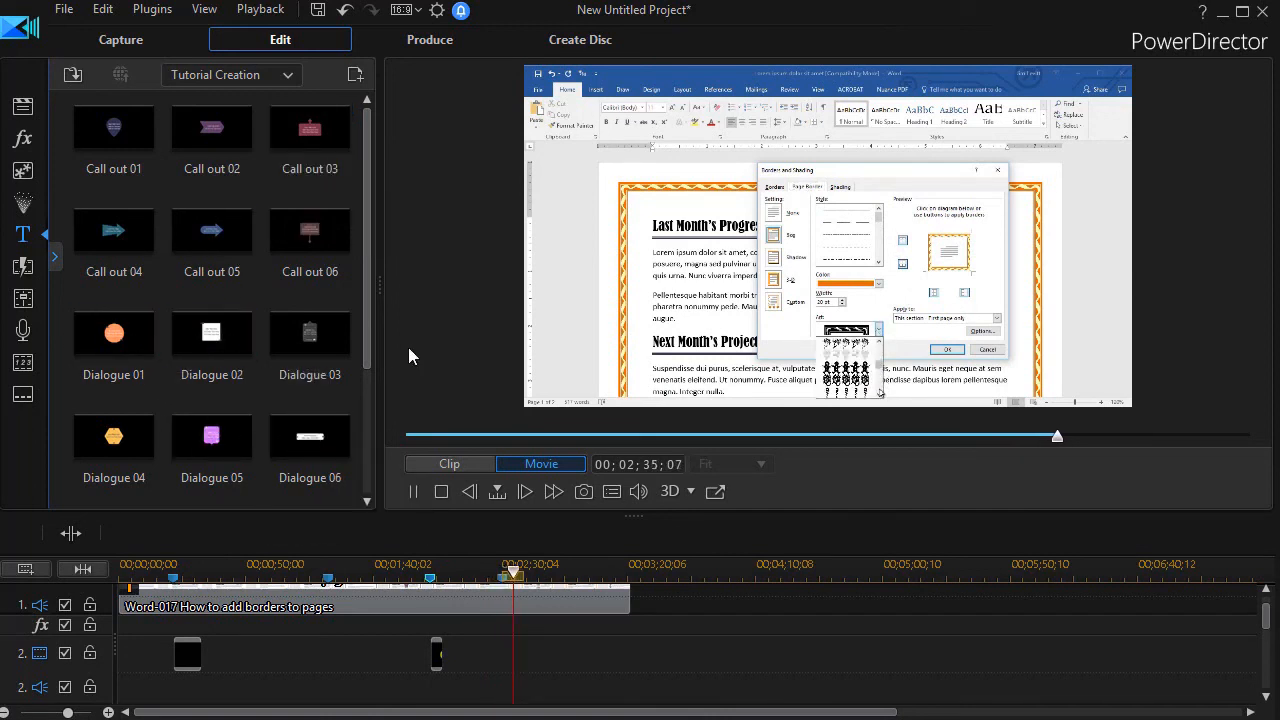
left_click_drag(366, 352, 379, 460)
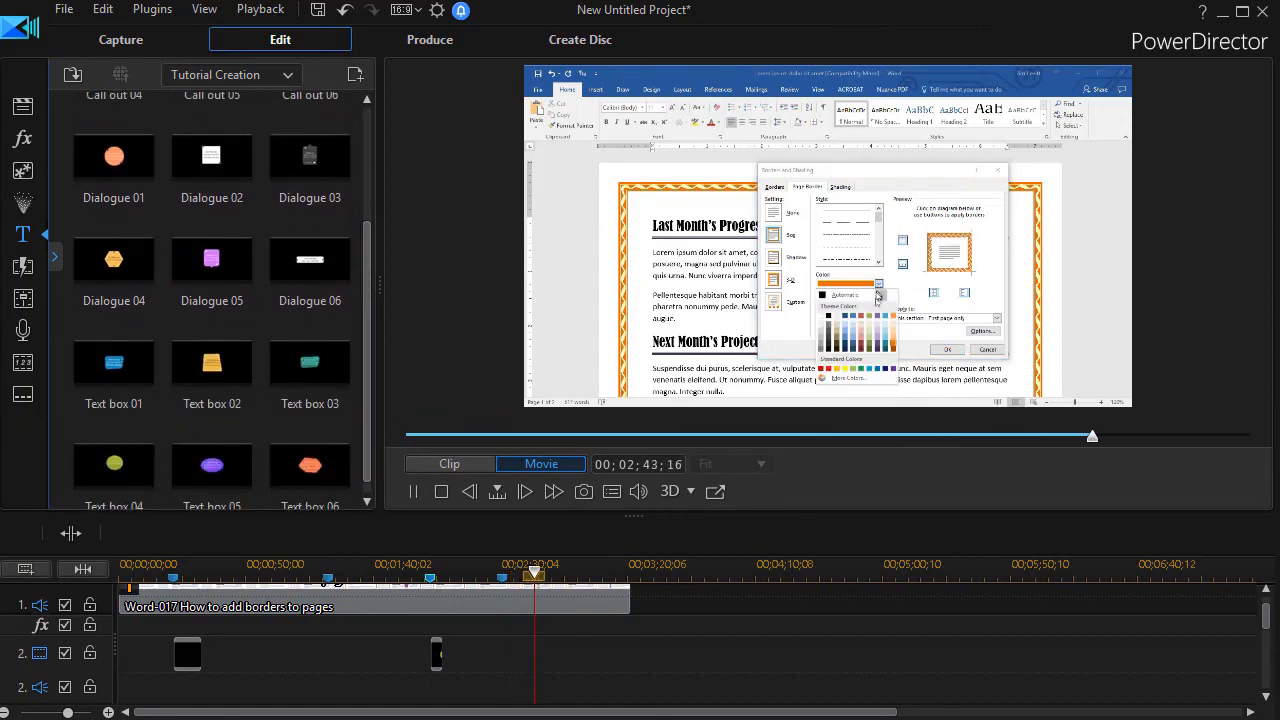